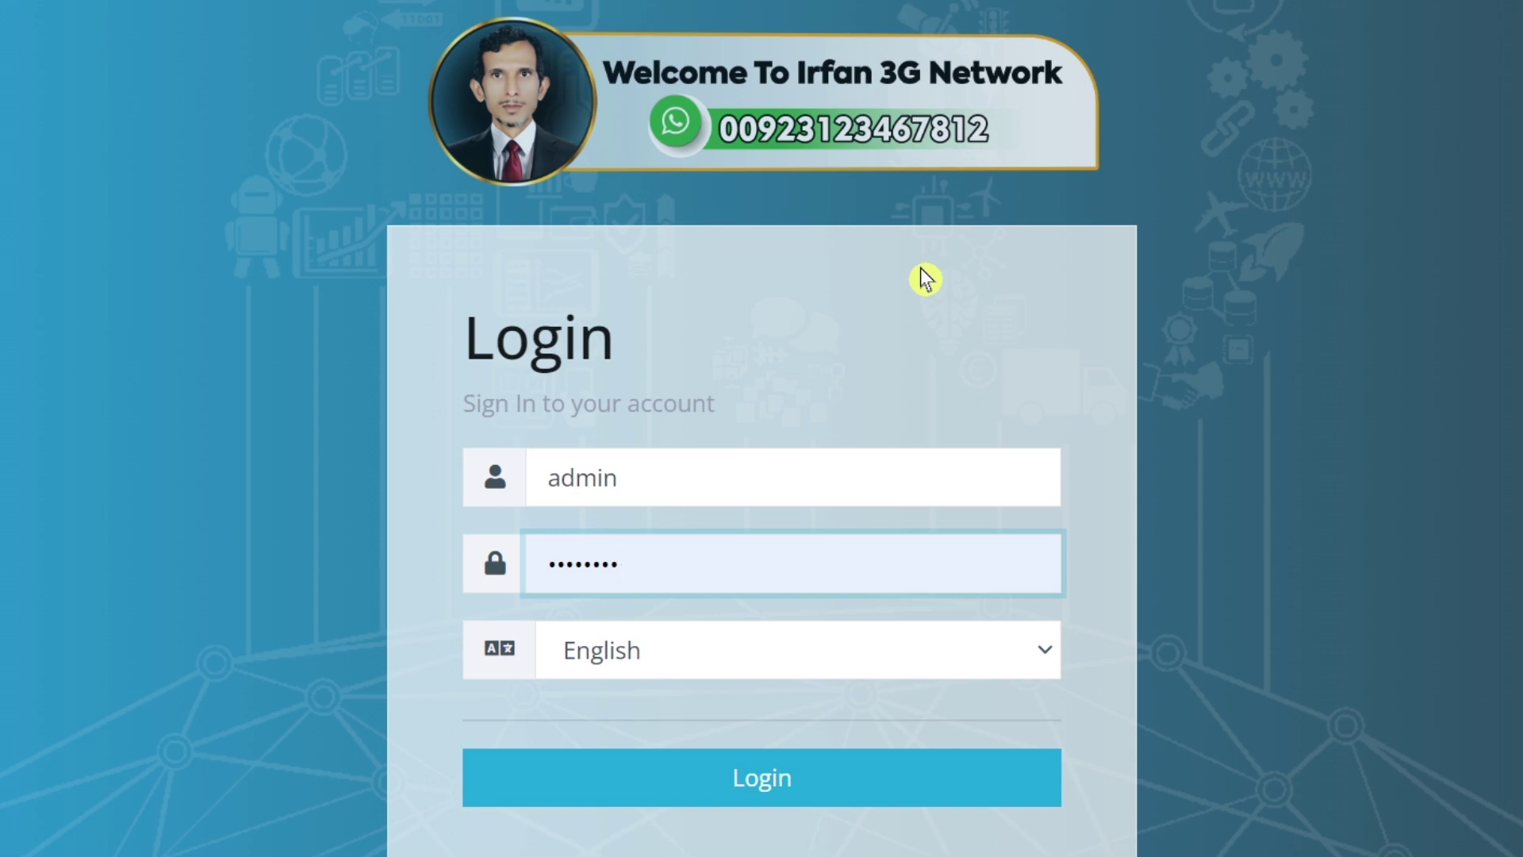
# Step: Log in to the admin panel and open the profiles list
pyautogui.click(771, 779)
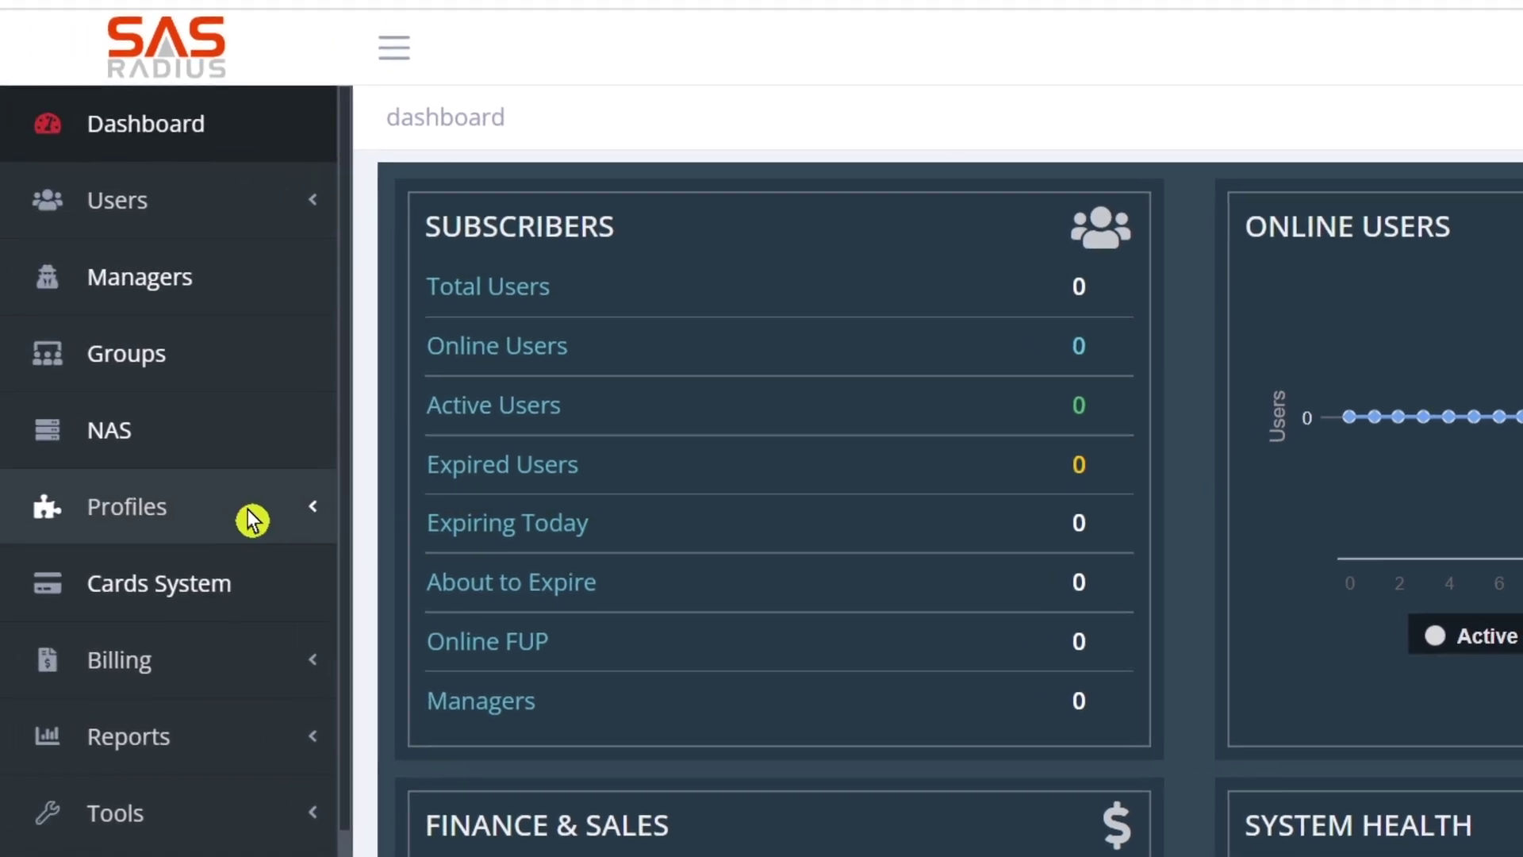
pyautogui.click(254, 511)
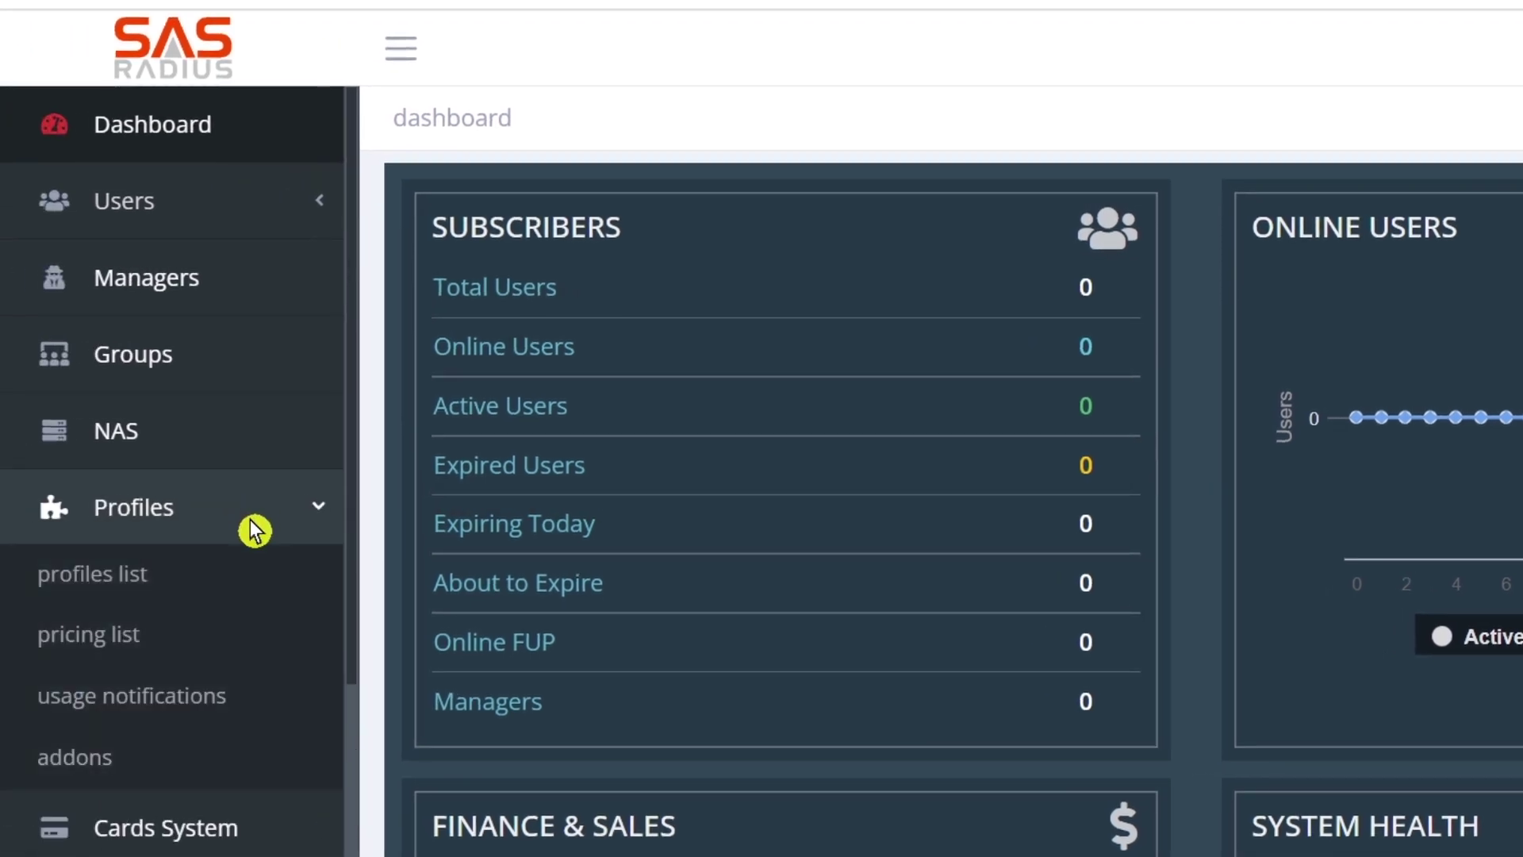
pyautogui.click(220, 582)
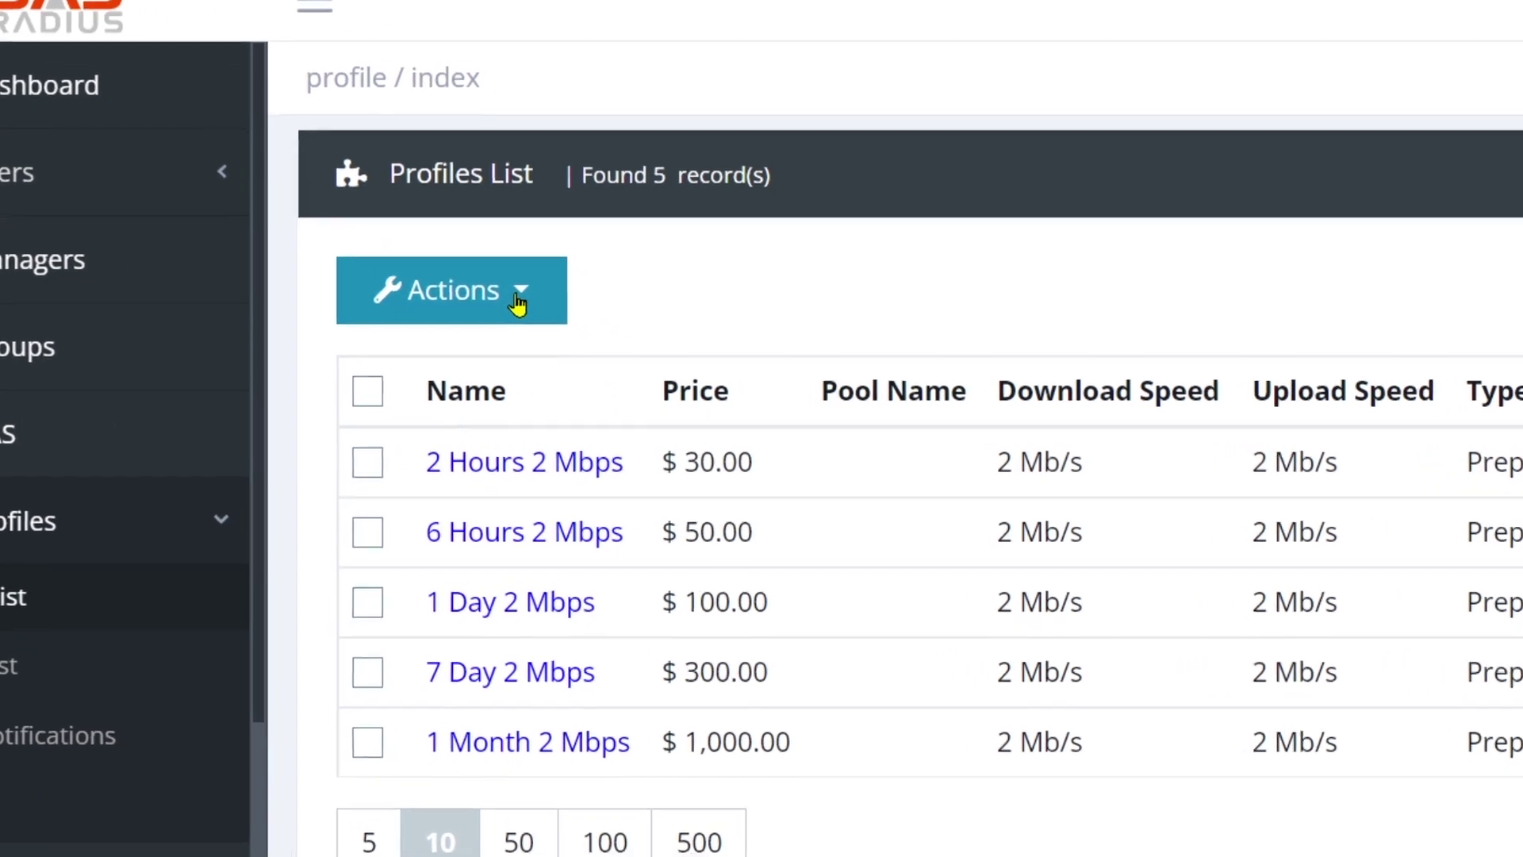
# Step: Start a new service profile and name it "3 Day 2 Mbps"
pyautogui.click(509, 301)
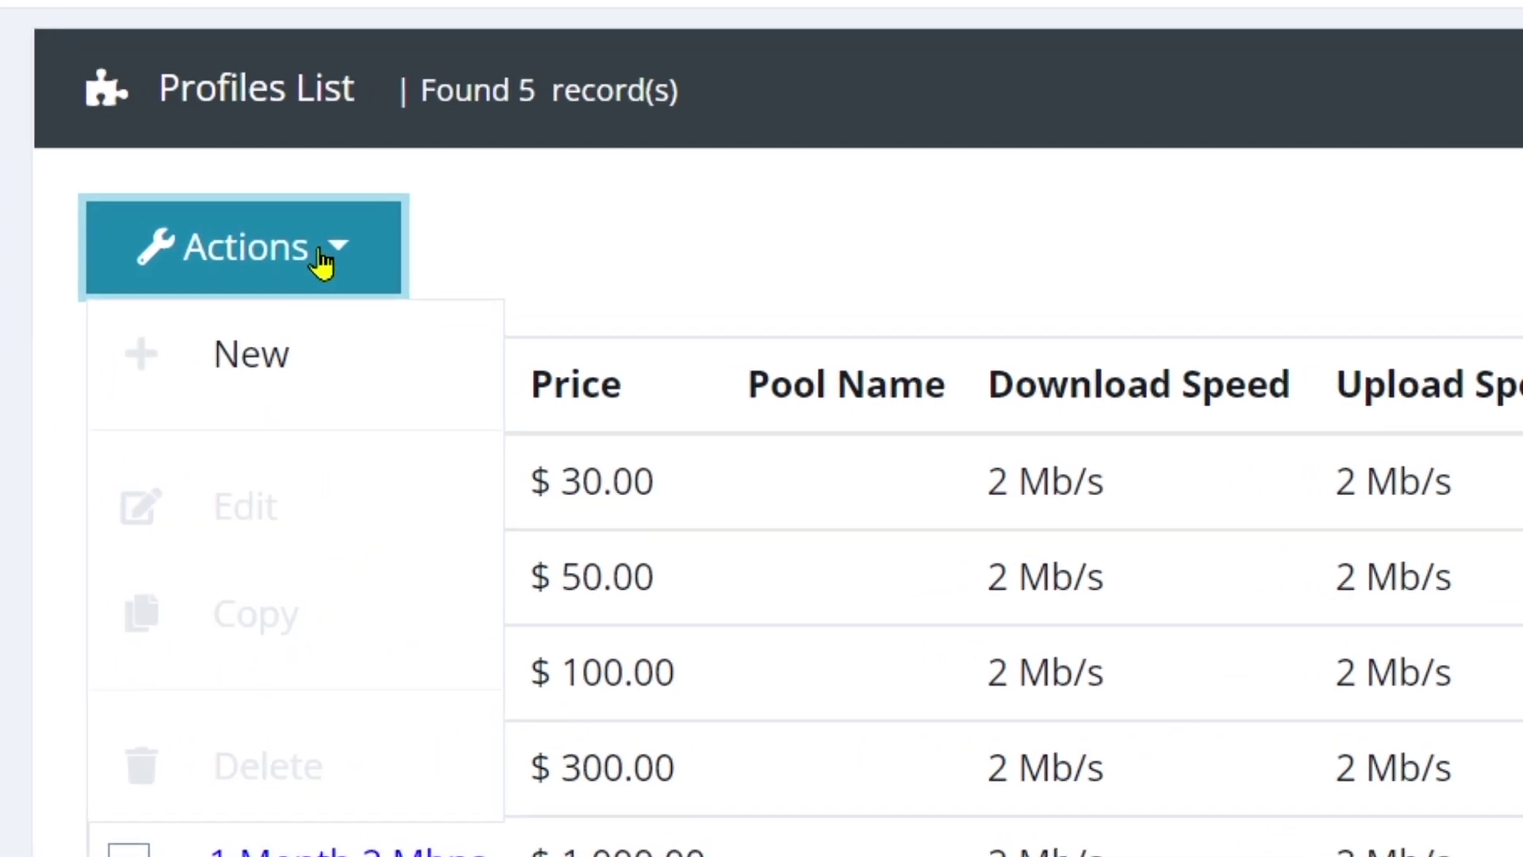
pyautogui.click(313, 359)
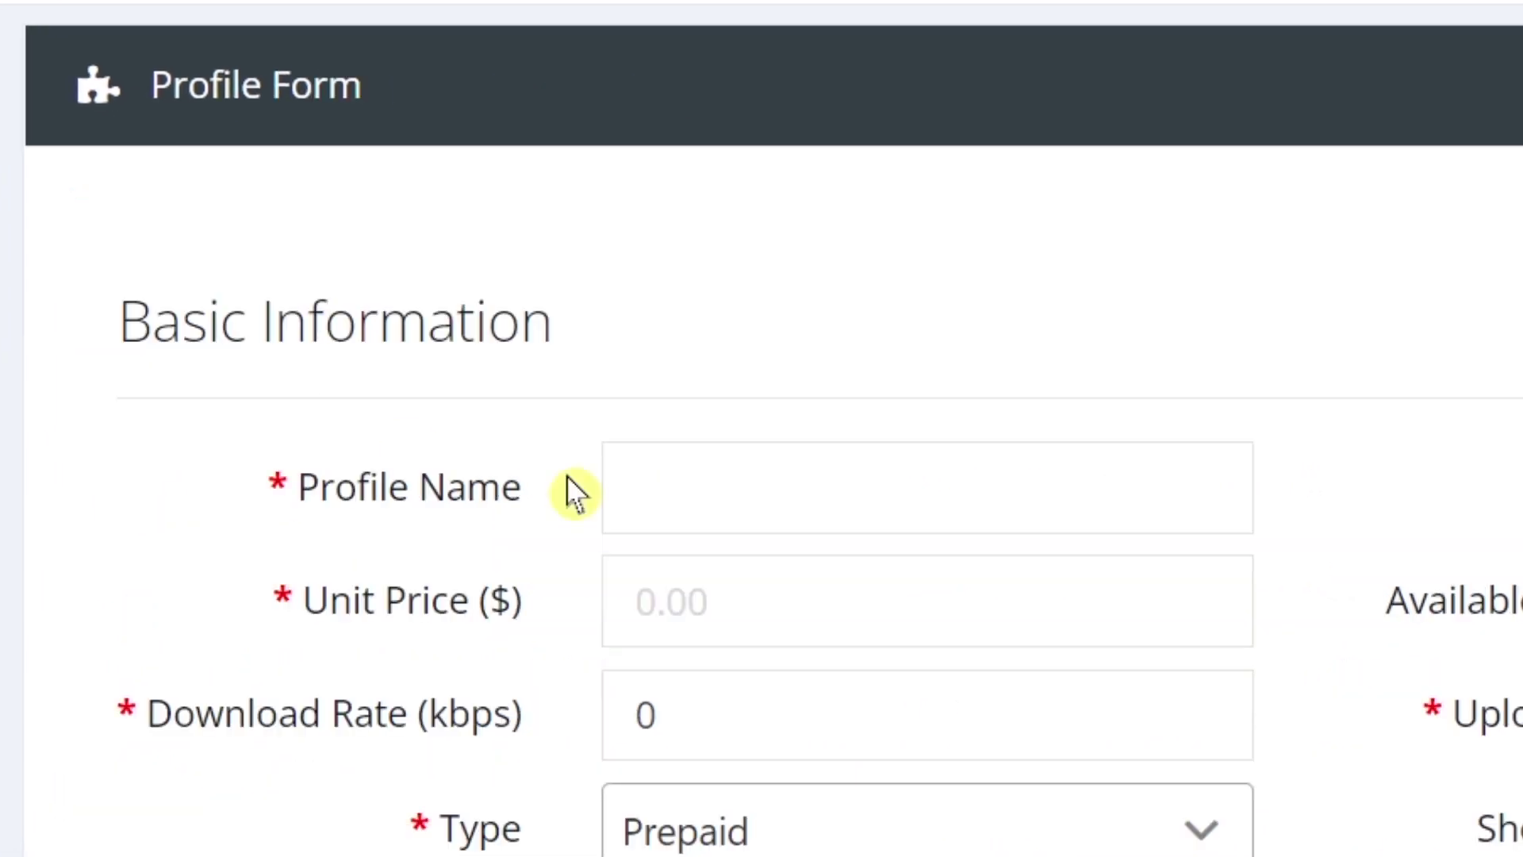
pyautogui.click(970, 495)
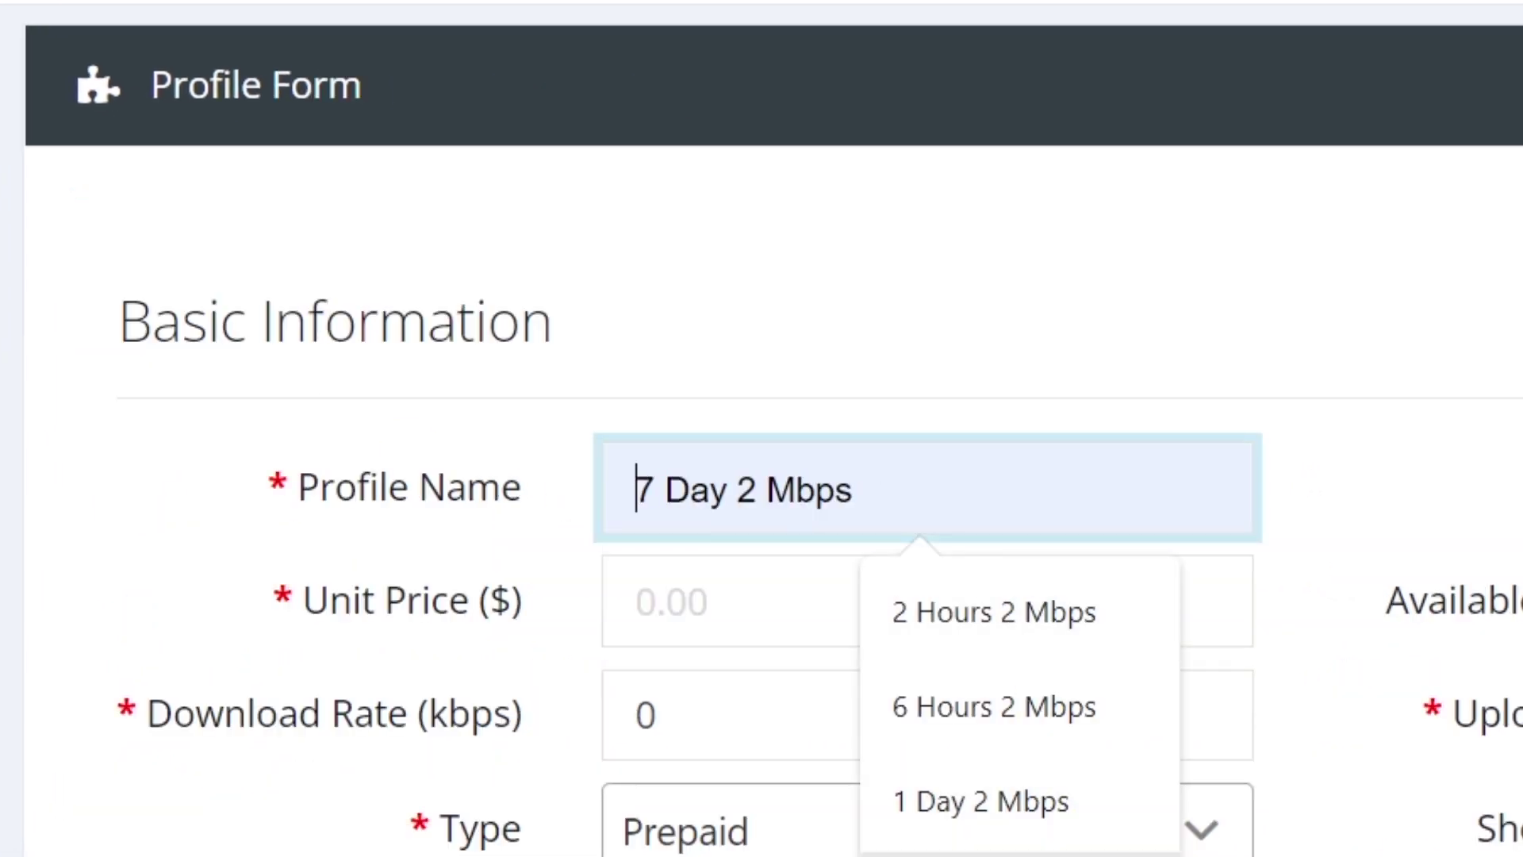
pyautogui.click(1012, 829)
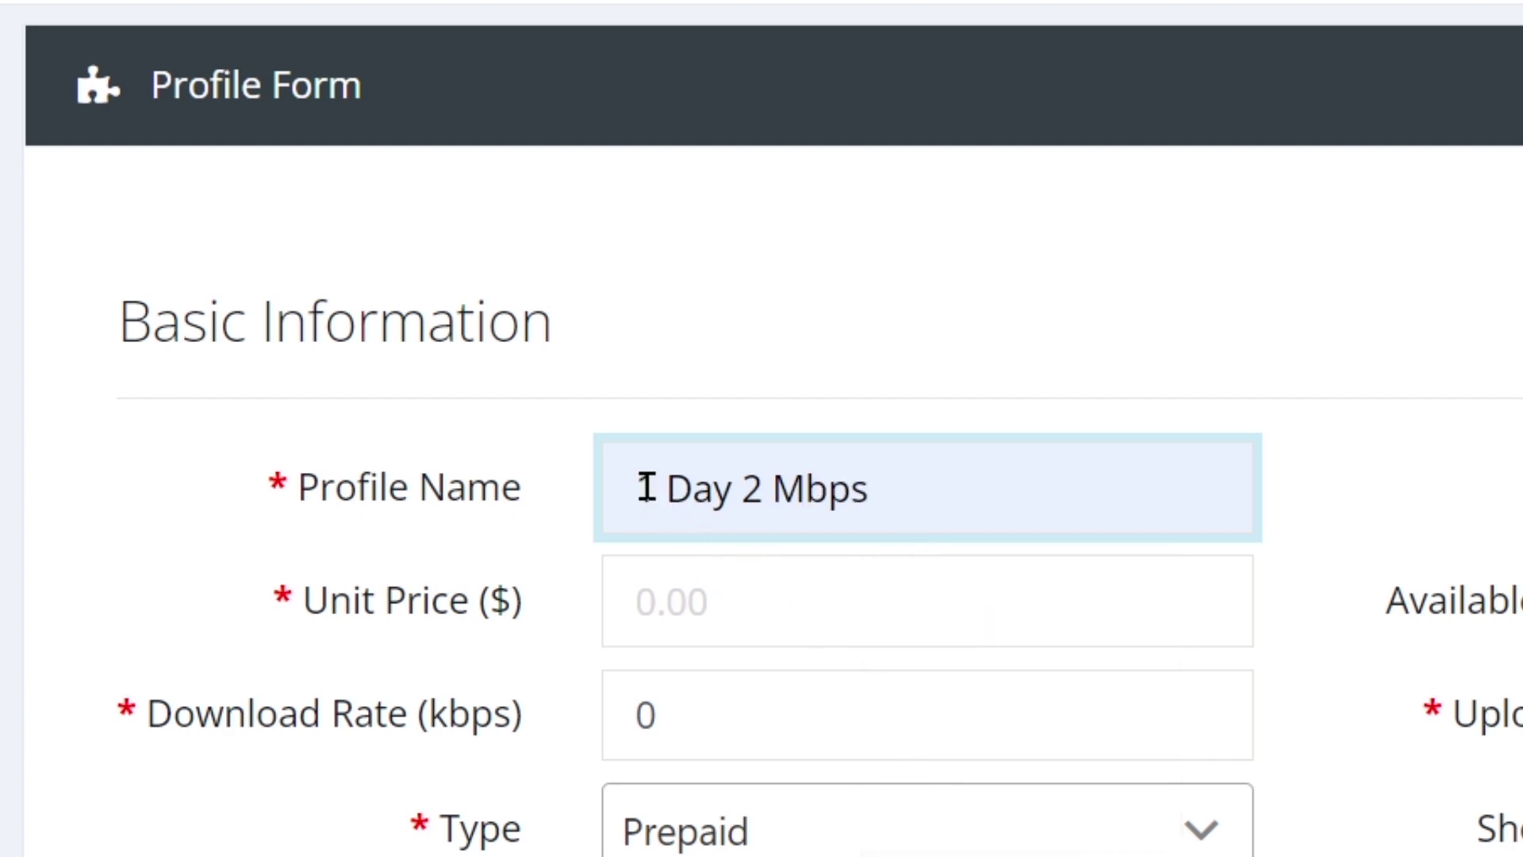
pyautogui.moveTo(647, 489); pyautogui.dragTo(552, 491)
pyautogui.write('3')
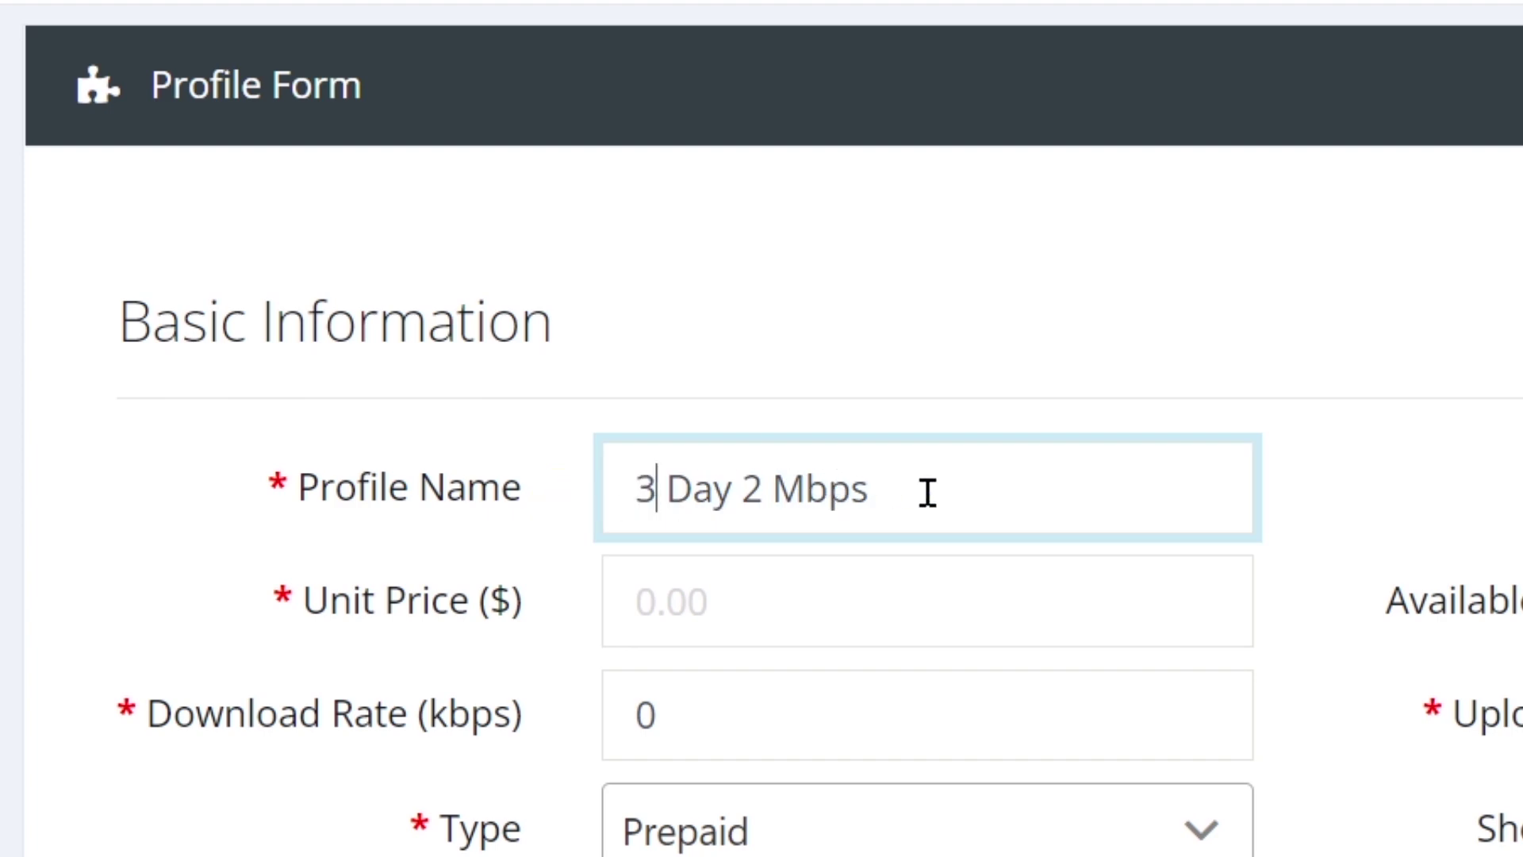
# Step: Copy the profile name "3 Day 2 Mbps" into the short description
pyautogui.moveTo(925, 489); pyautogui.dragTo(561, 496)
pyautogui.rightClick(738, 496)
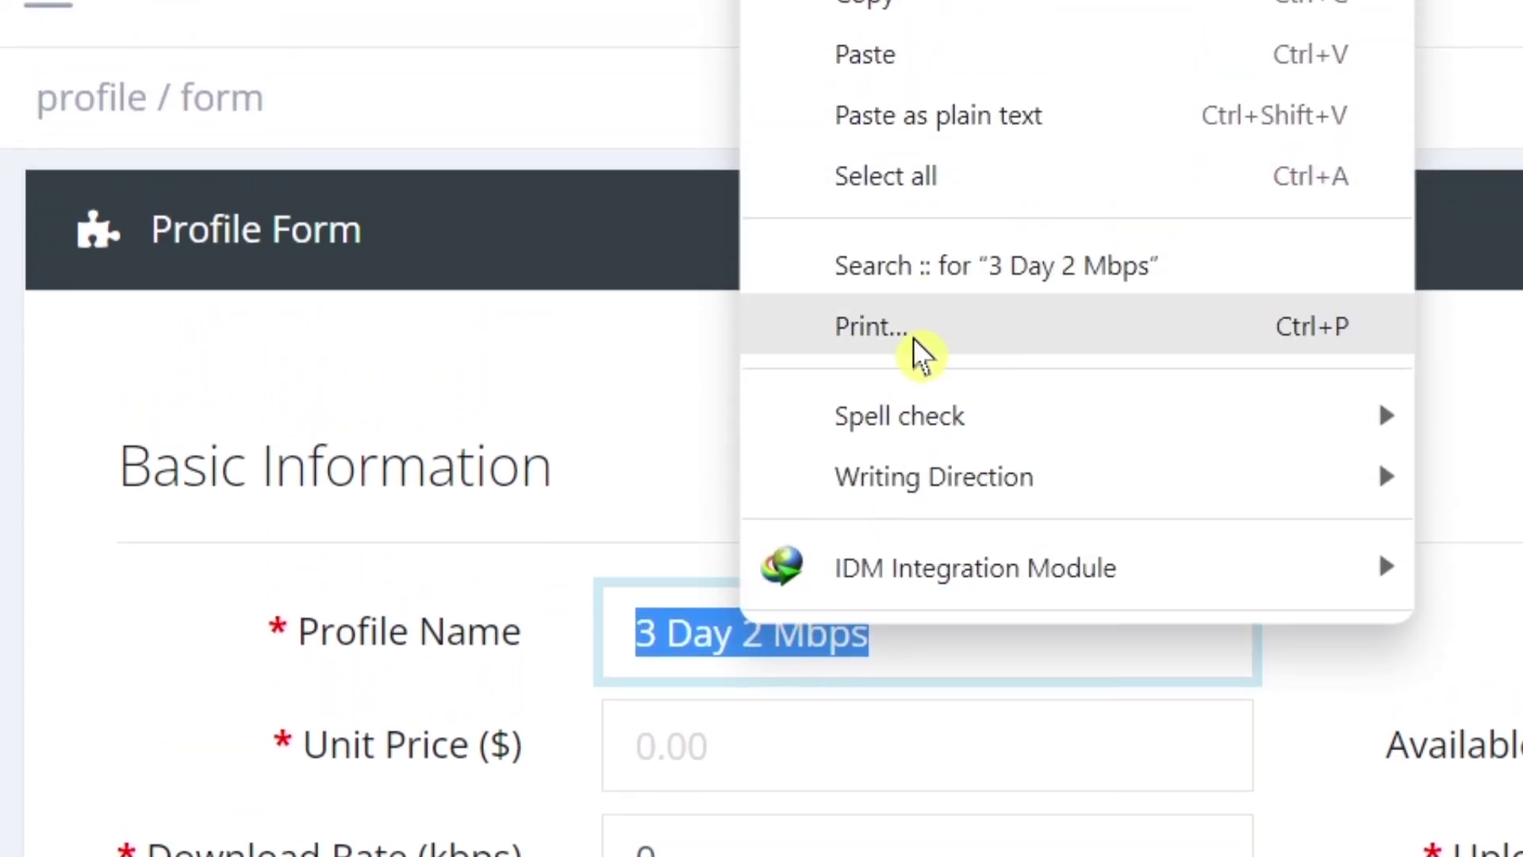
pyautogui.click(908, 73)
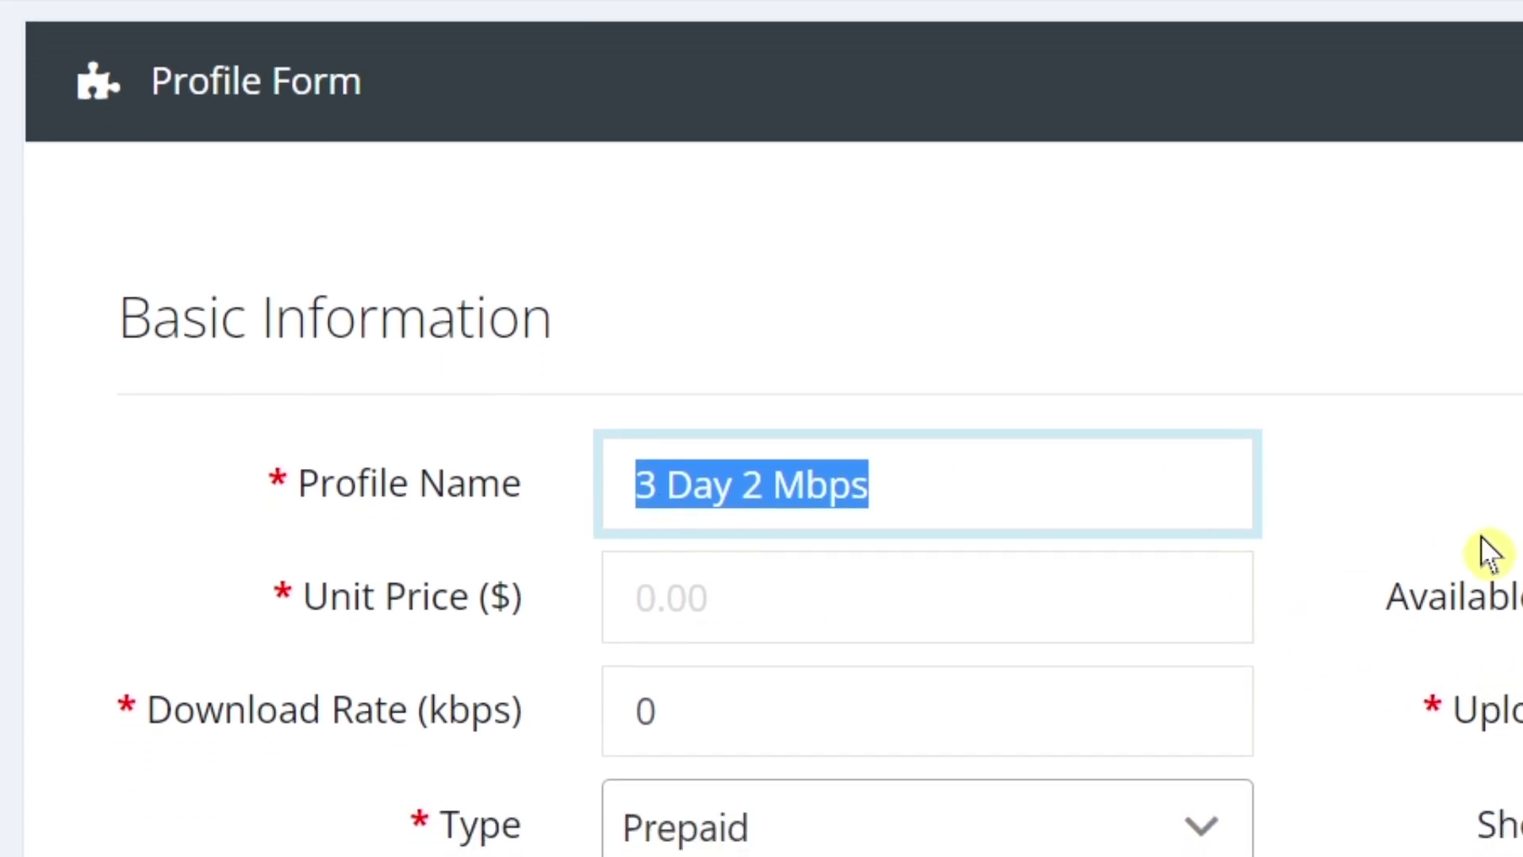
pyautogui.click(1522, 838)
pyautogui.rightClick(1515, 760)
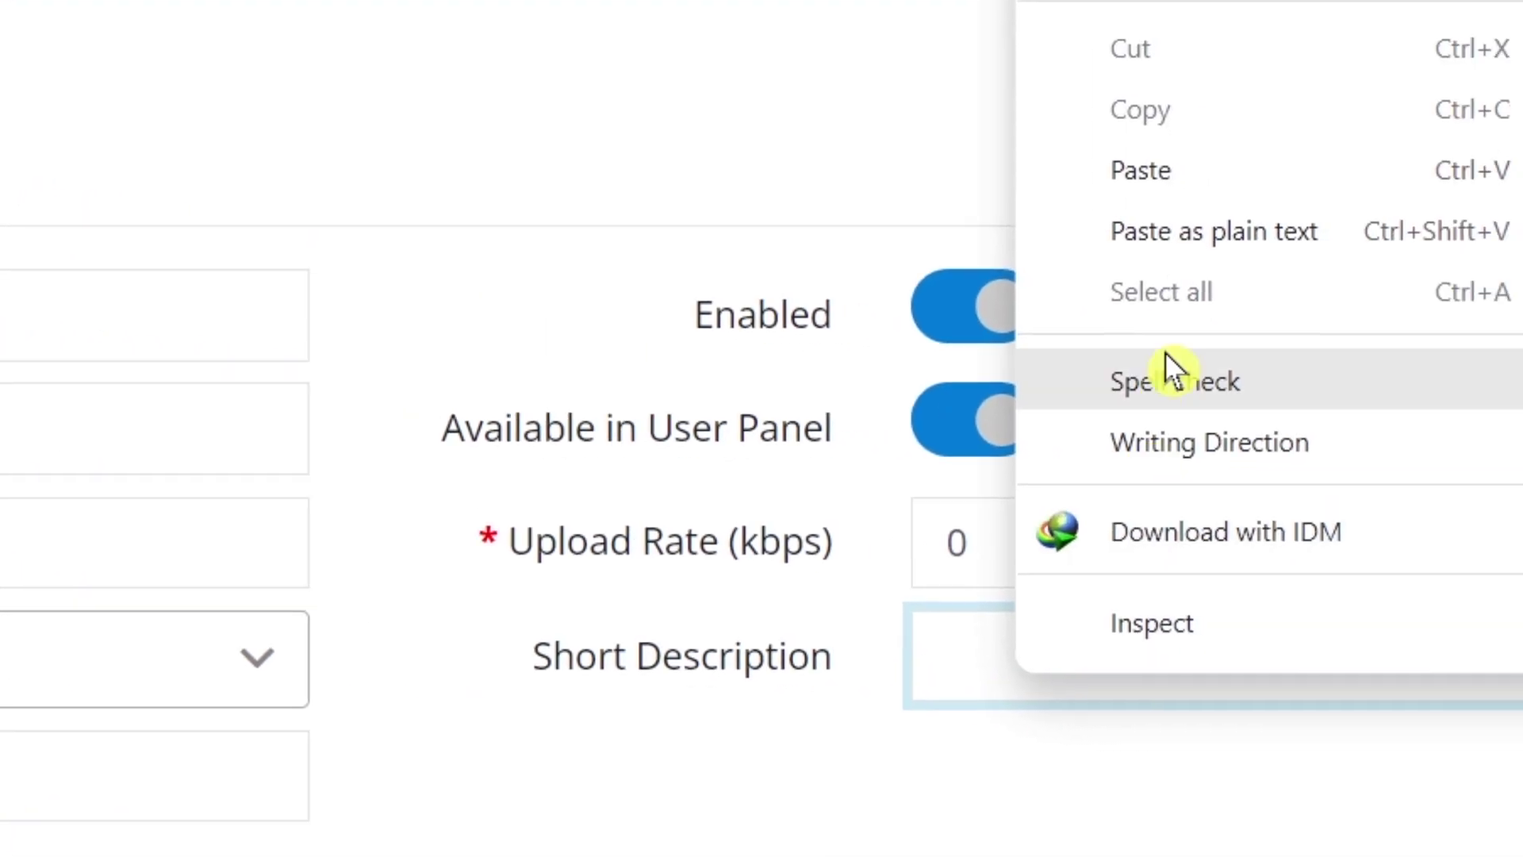
pyautogui.click(1522, 261)
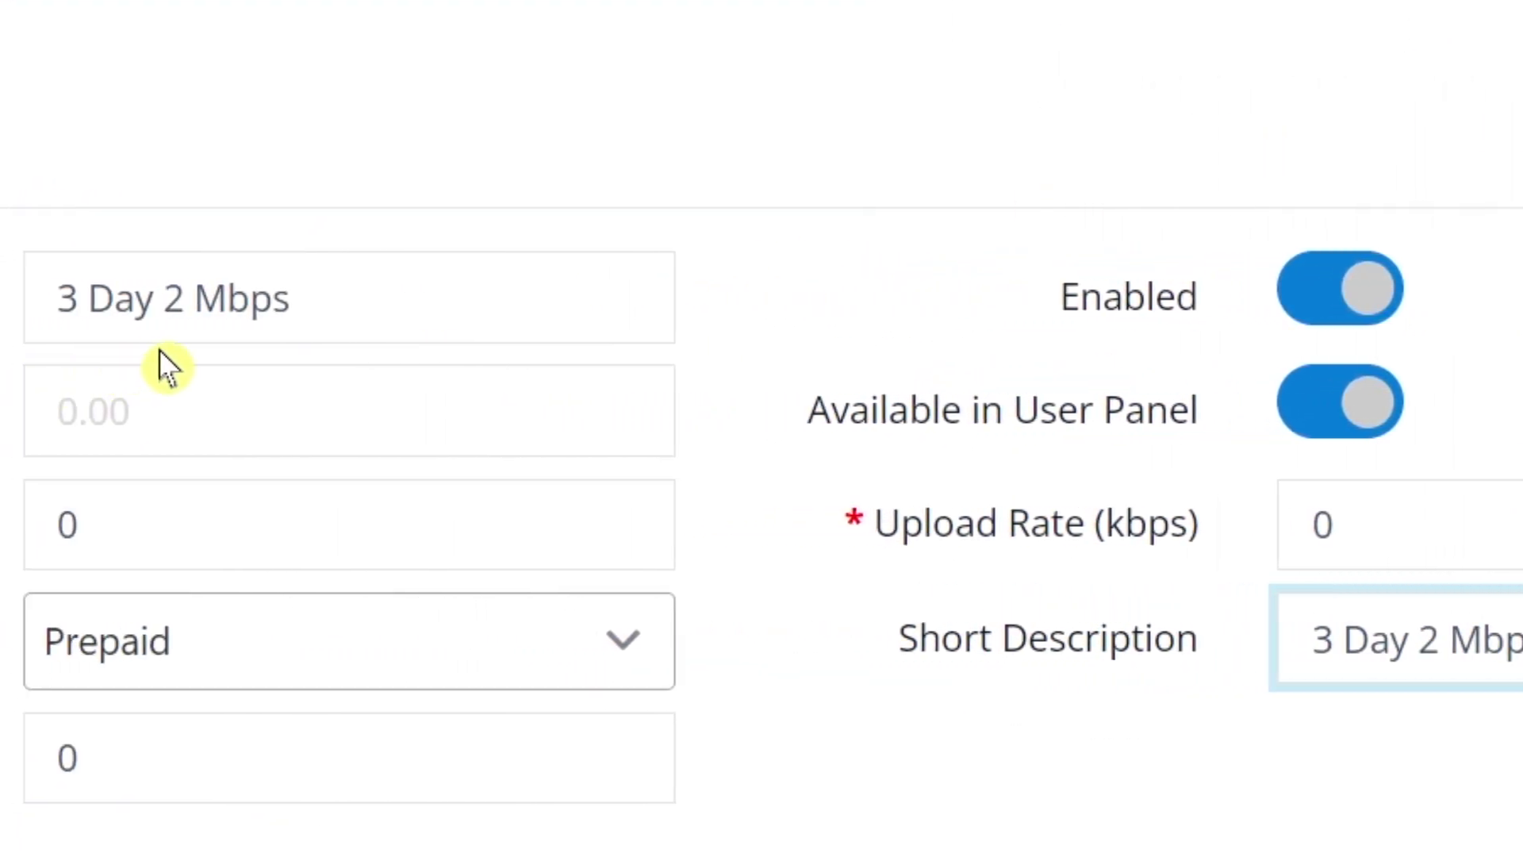
# Step: Set the unit price to 150 and both the download and upload rates to 2048 kbps
pyautogui.click(196, 422)
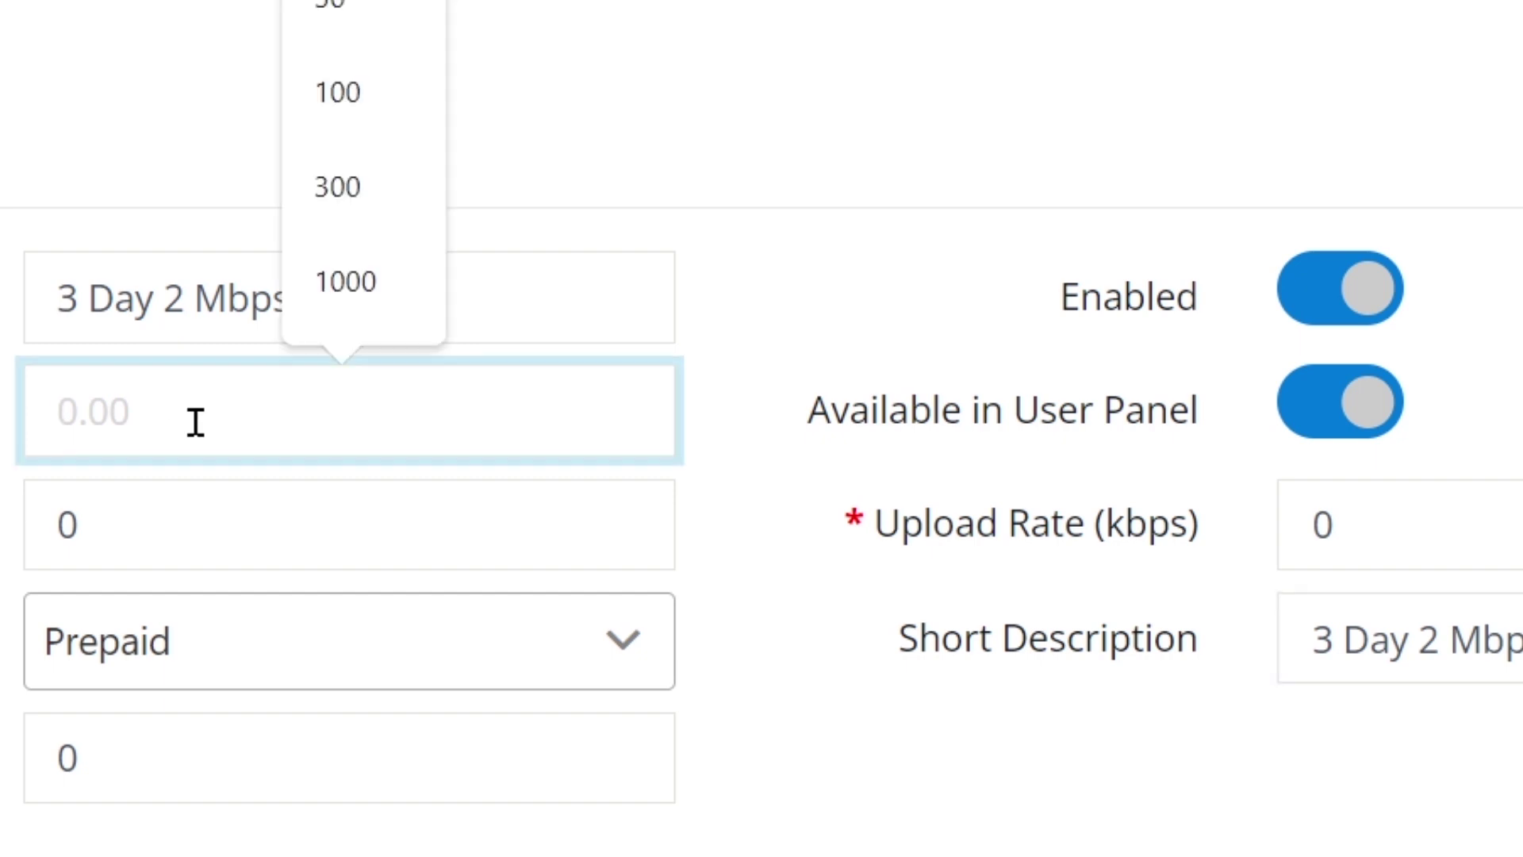
pyautogui.write('150')
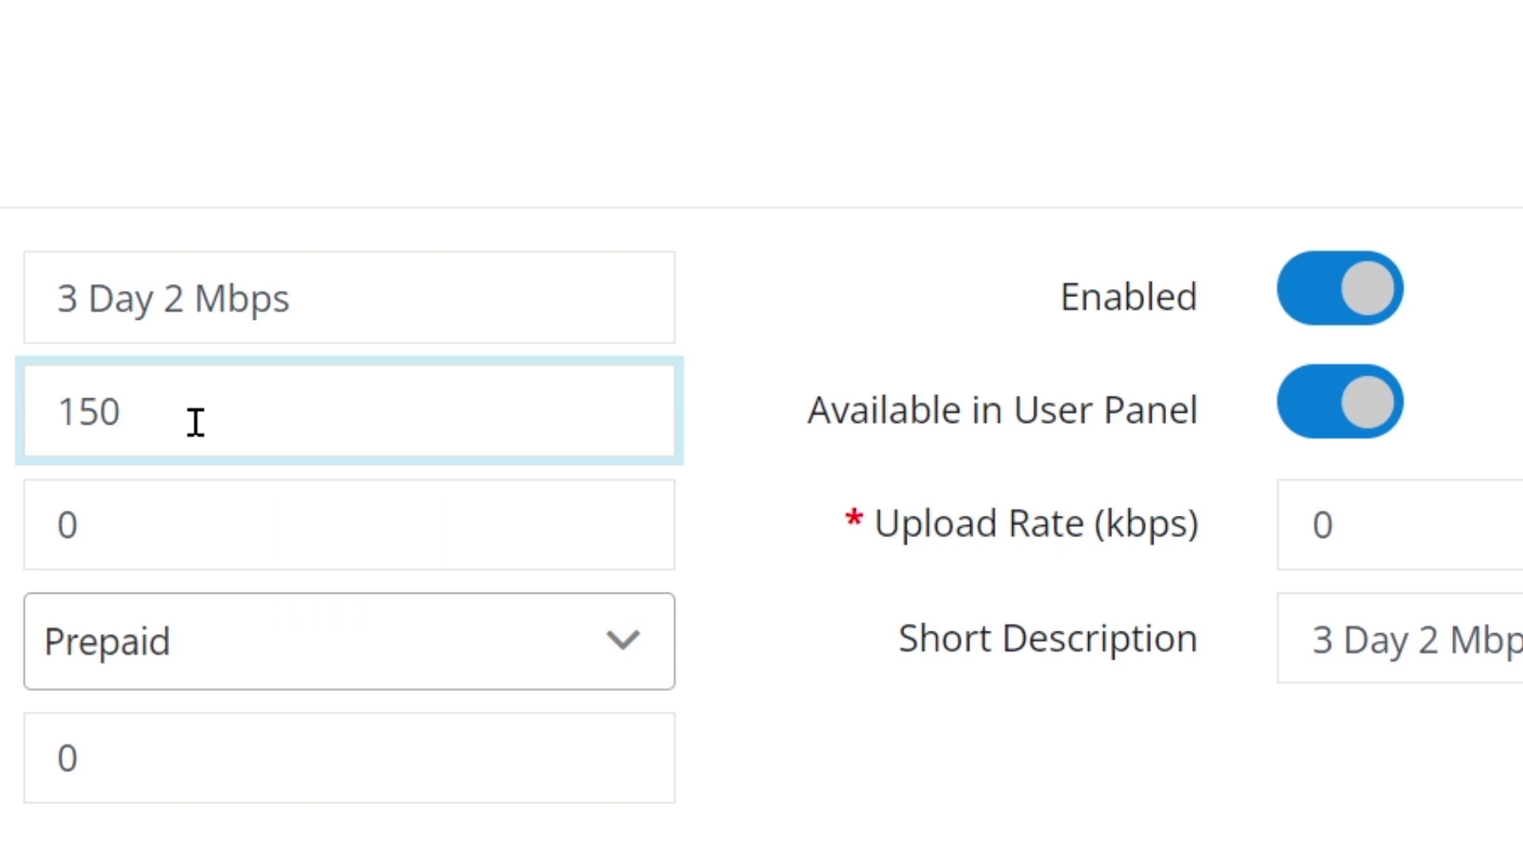
pyautogui.press('Tab')
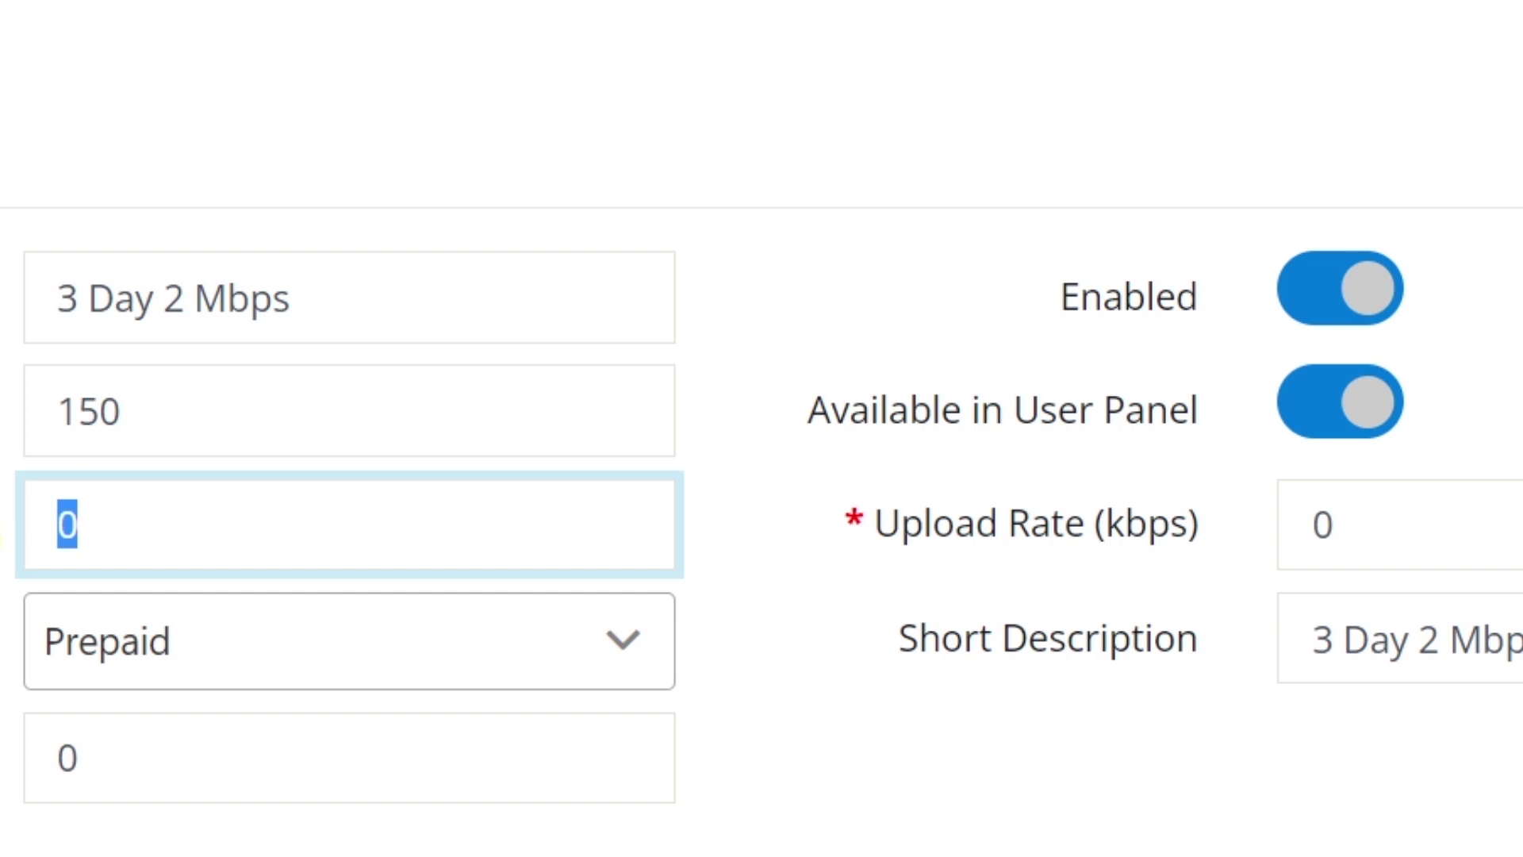
pyautogui.write('2048')
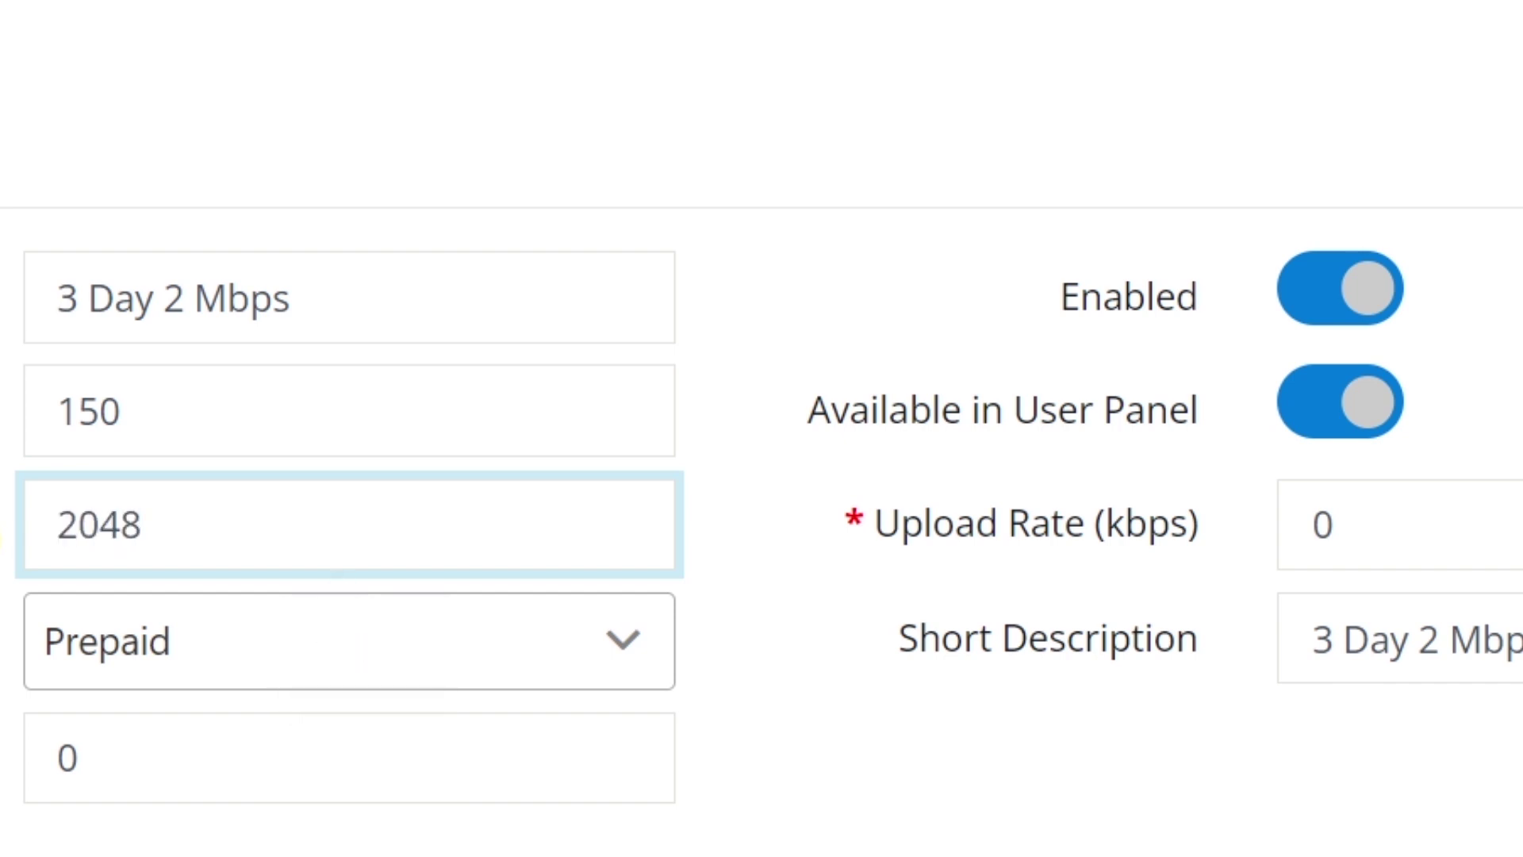
pyautogui.click(1383, 534)
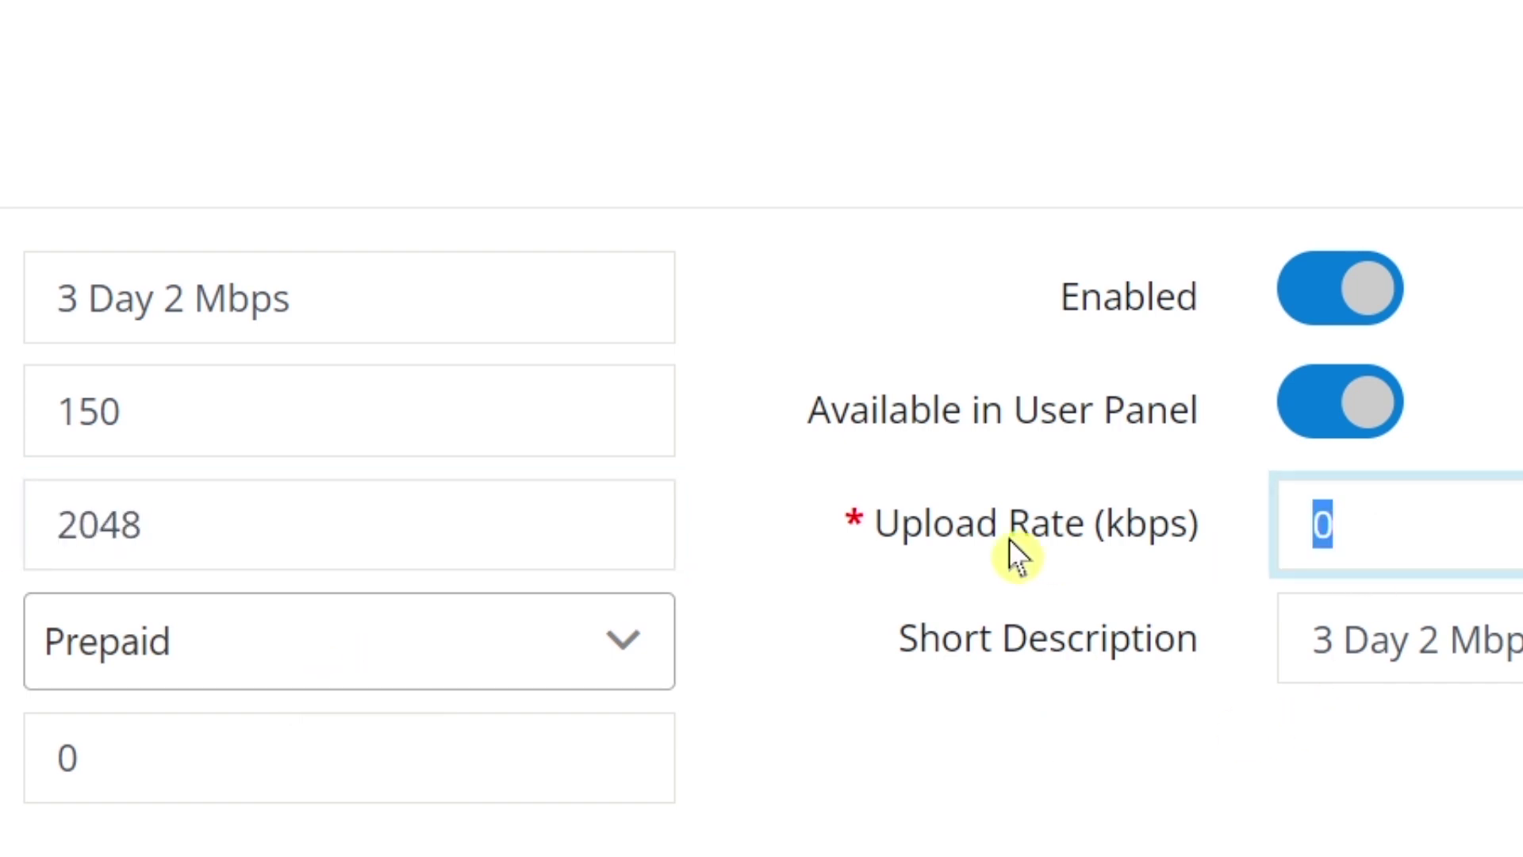
pyautogui.write('2048')
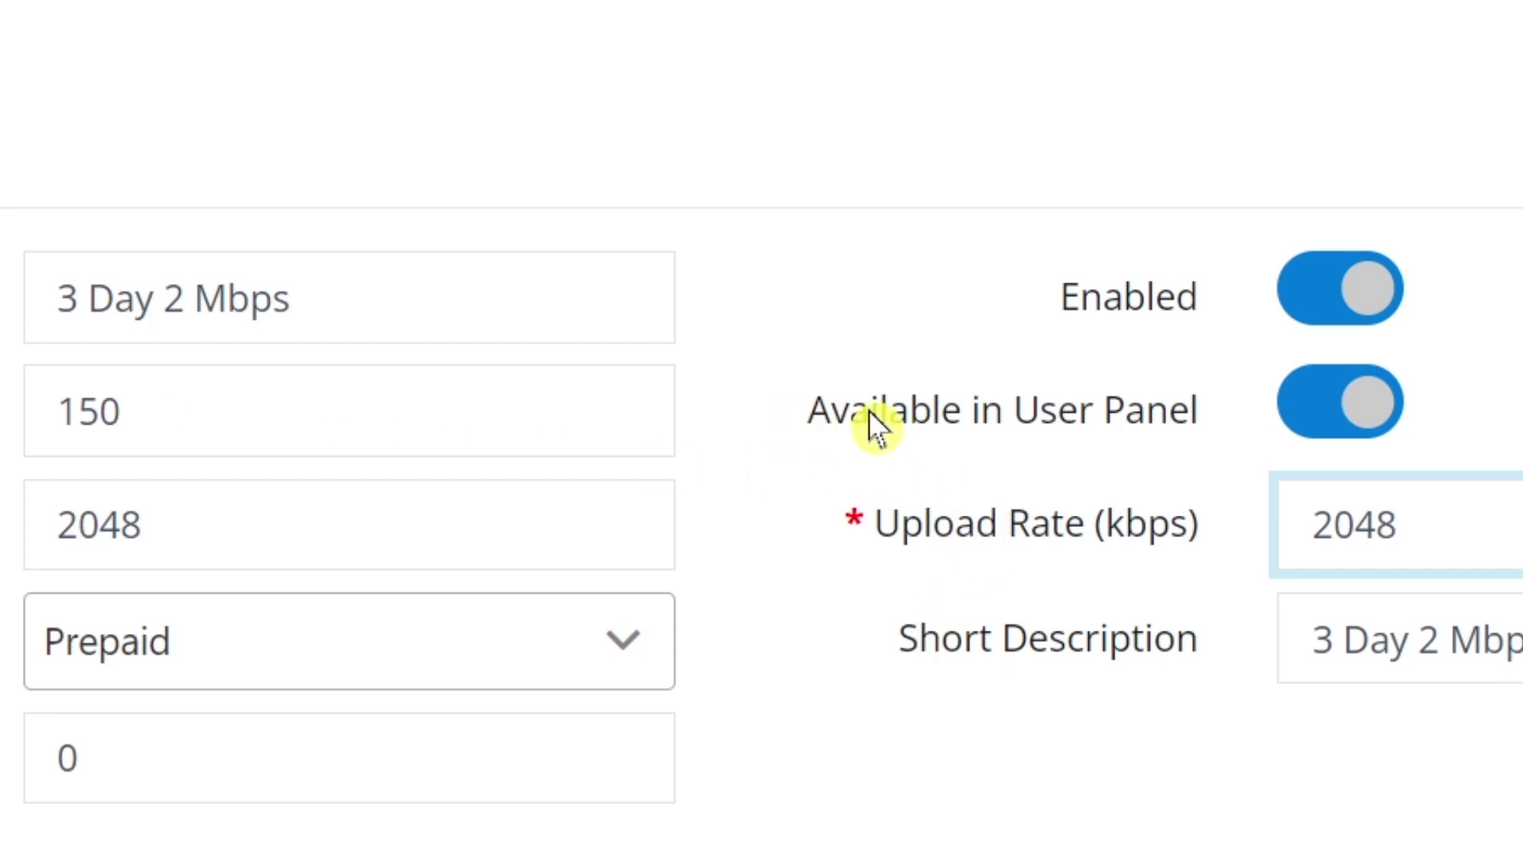
# Step: Enable the expiration limit in the service limits and set it to 3 days
pyautogui.scroll(-8, 867, 413)
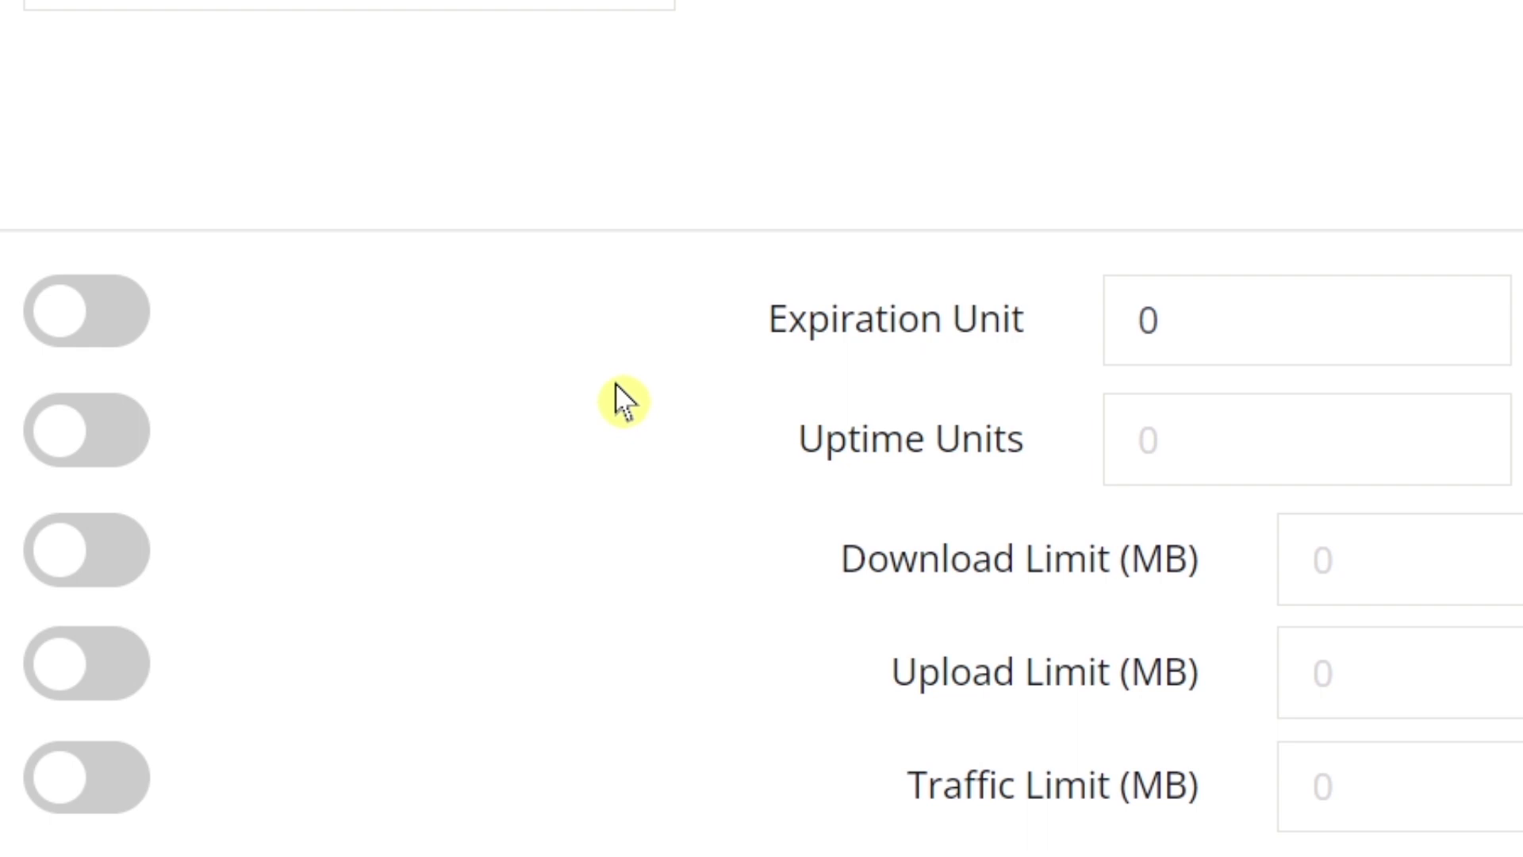
pyautogui.scroll(3, 615, 382)
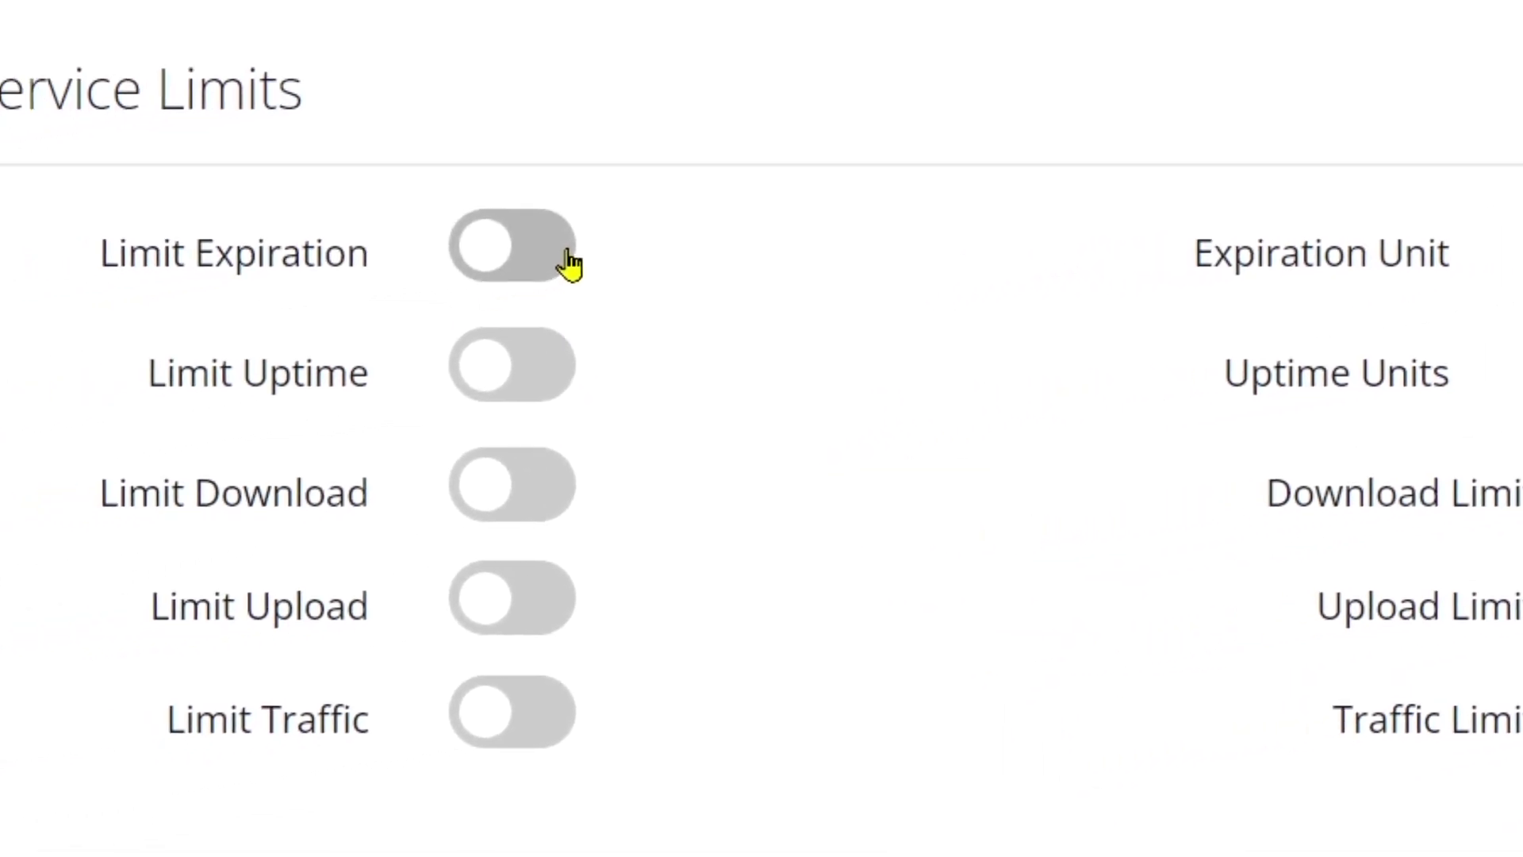
pyautogui.click(635, 252)
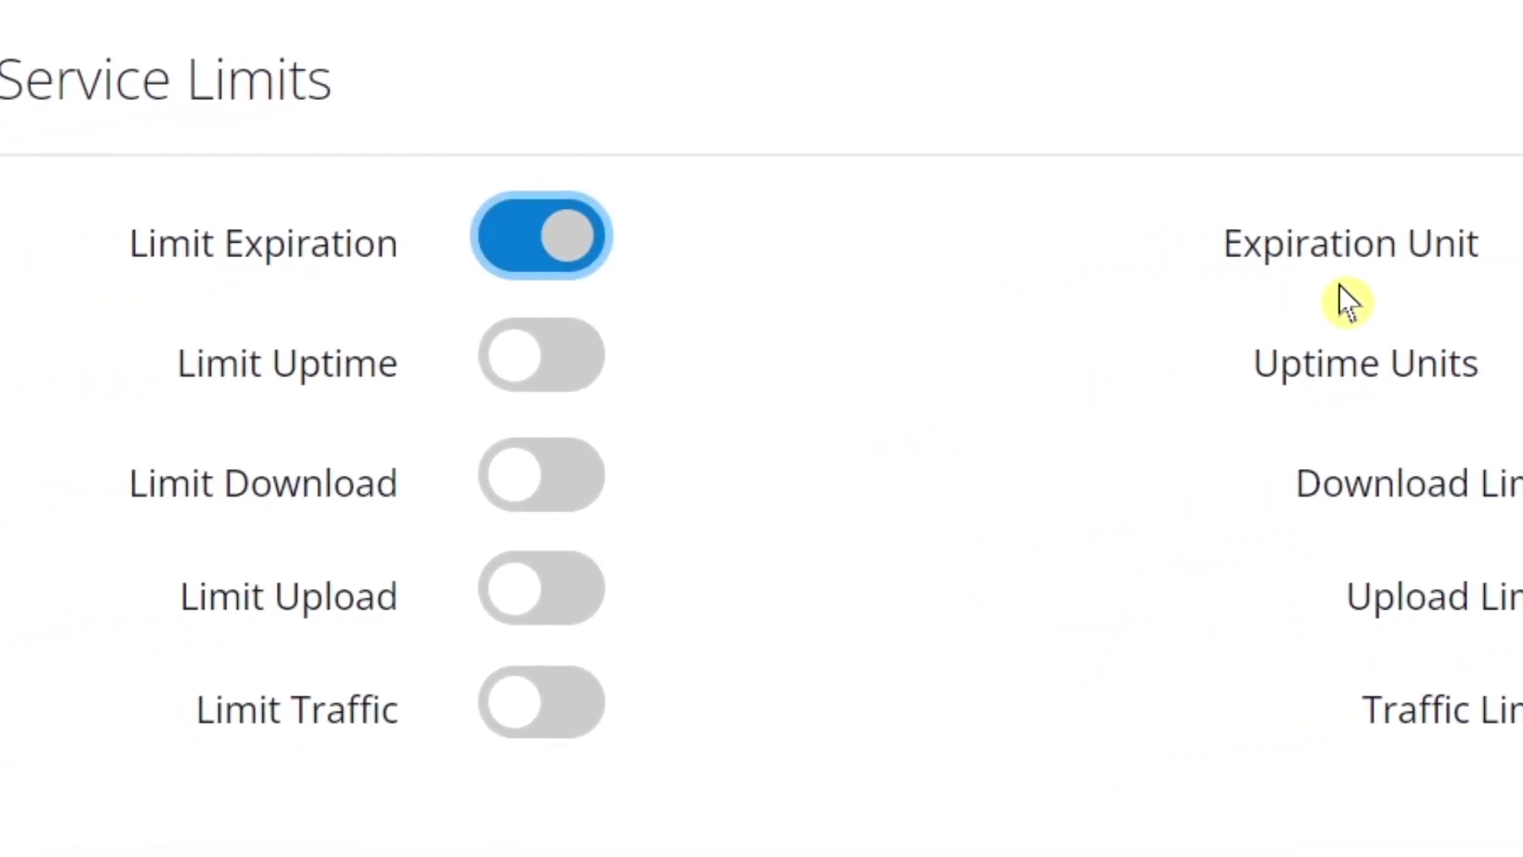
pyautogui.doubleClick(1522, 255)
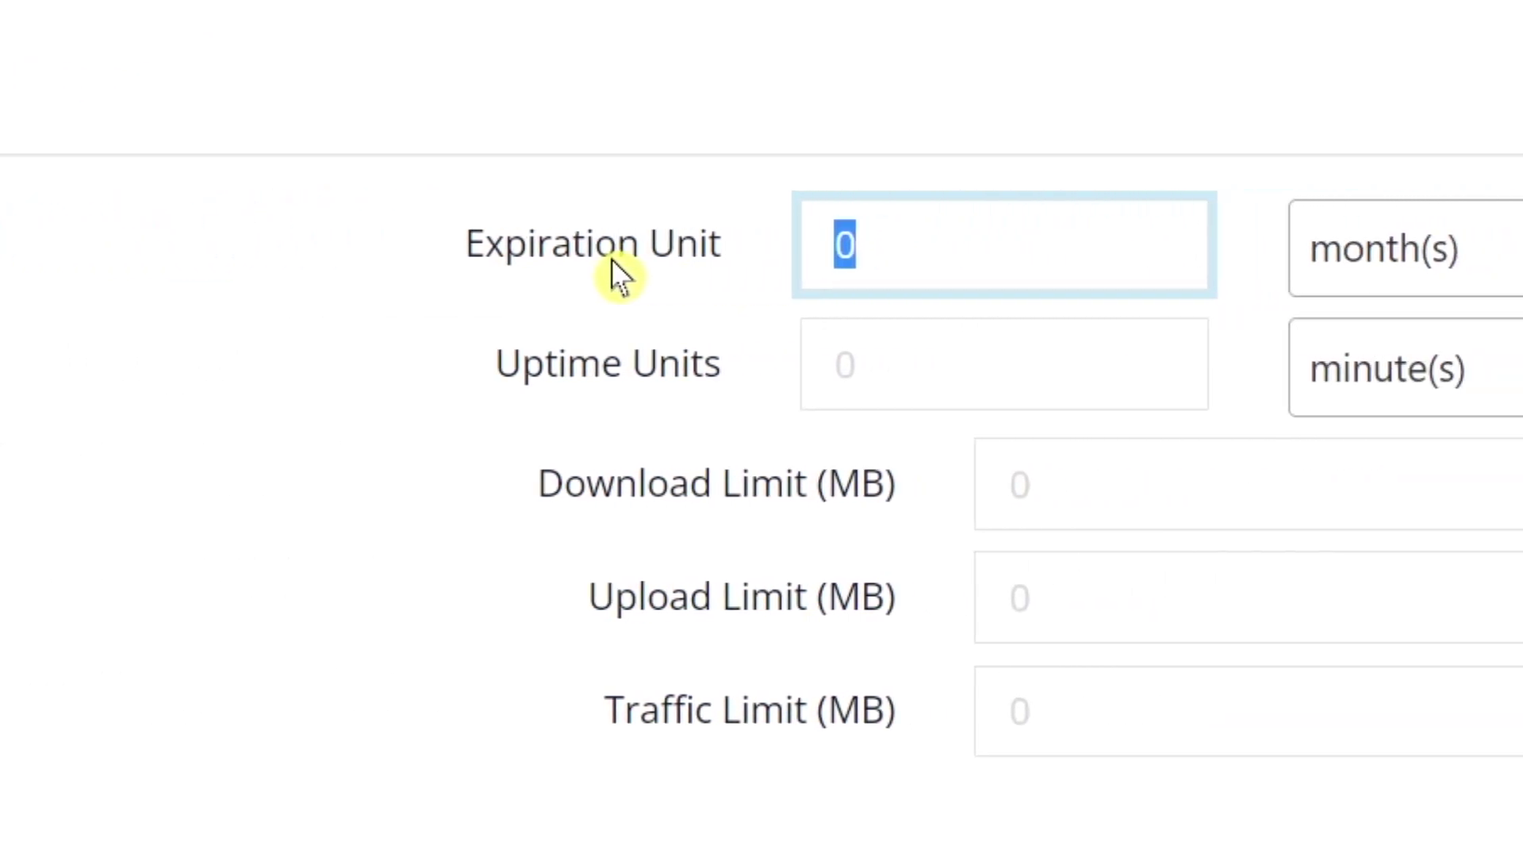
pyautogui.write('3')
pyautogui.rightClick(461, 262)
pyautogui.click(1348, 293)
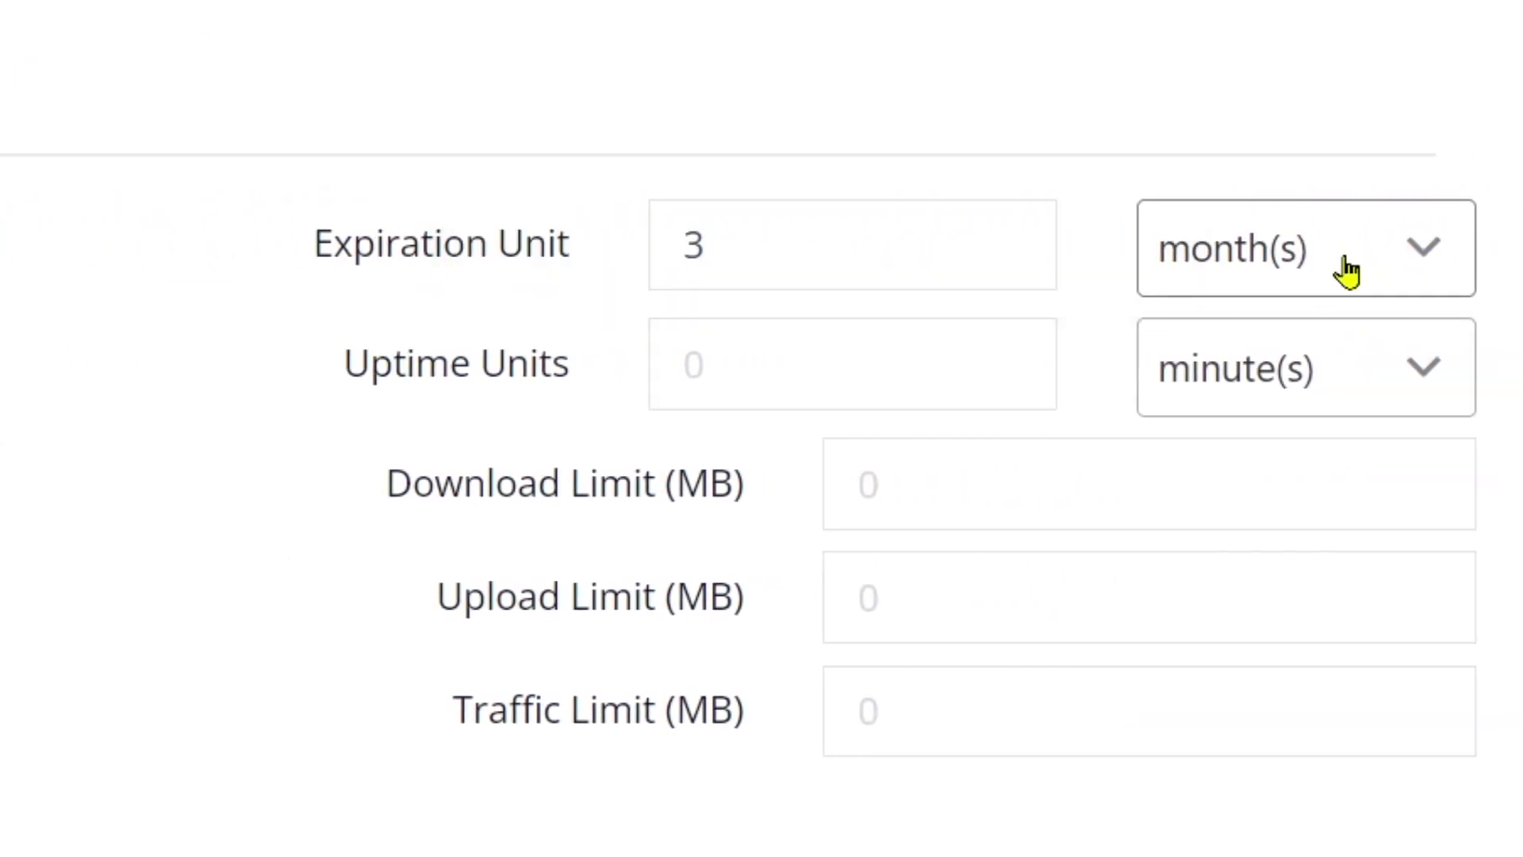
pyautogui.click(1346, 273)
pyautogui.click(1234, 365)
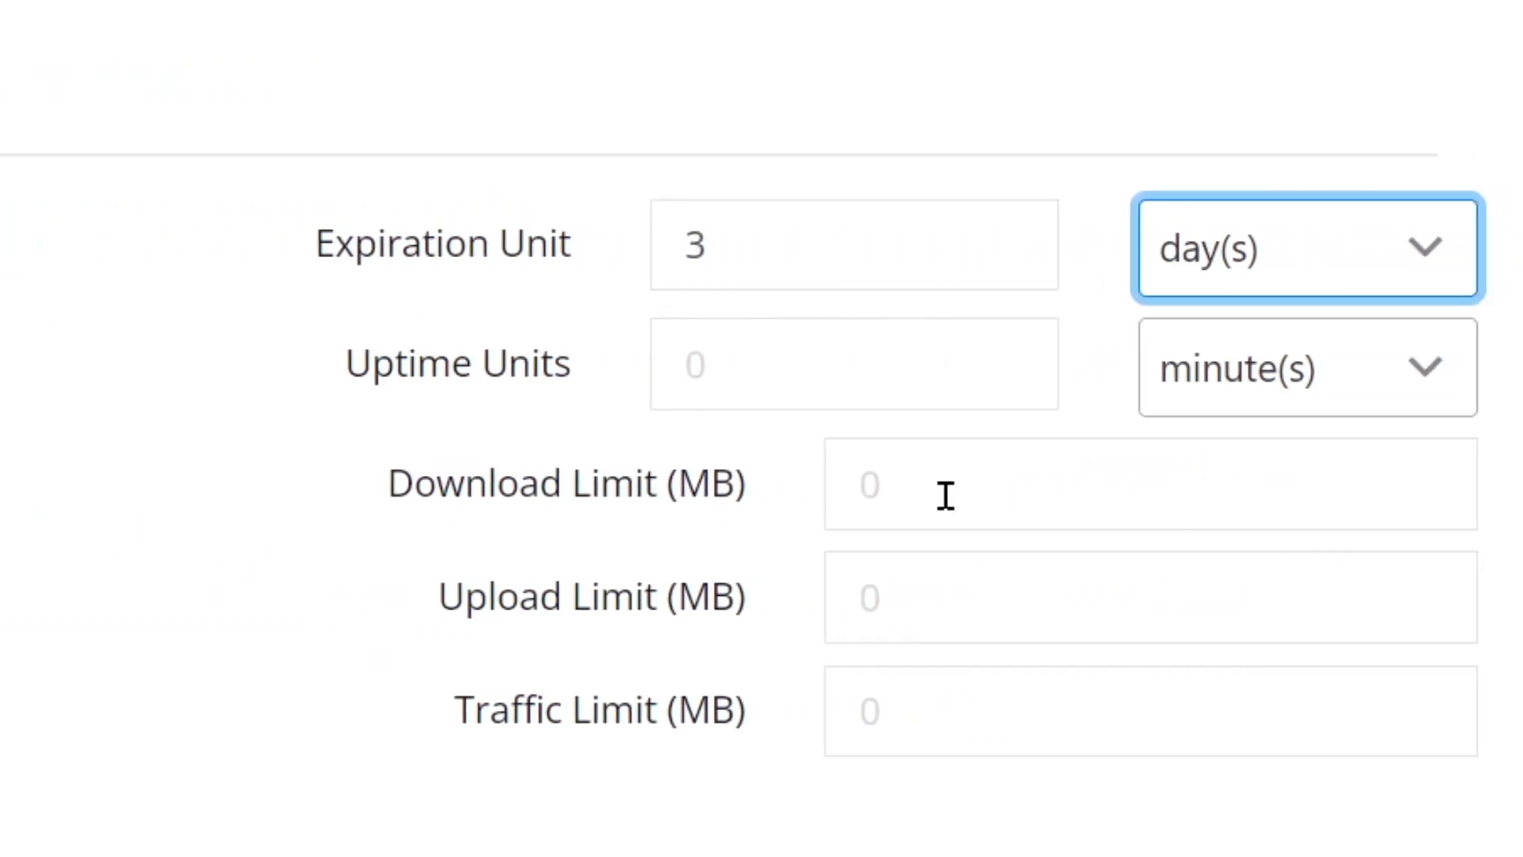
# Step: Enable the traffic limit and make its MB value ready for entry
pyautogui.click(913, 496)
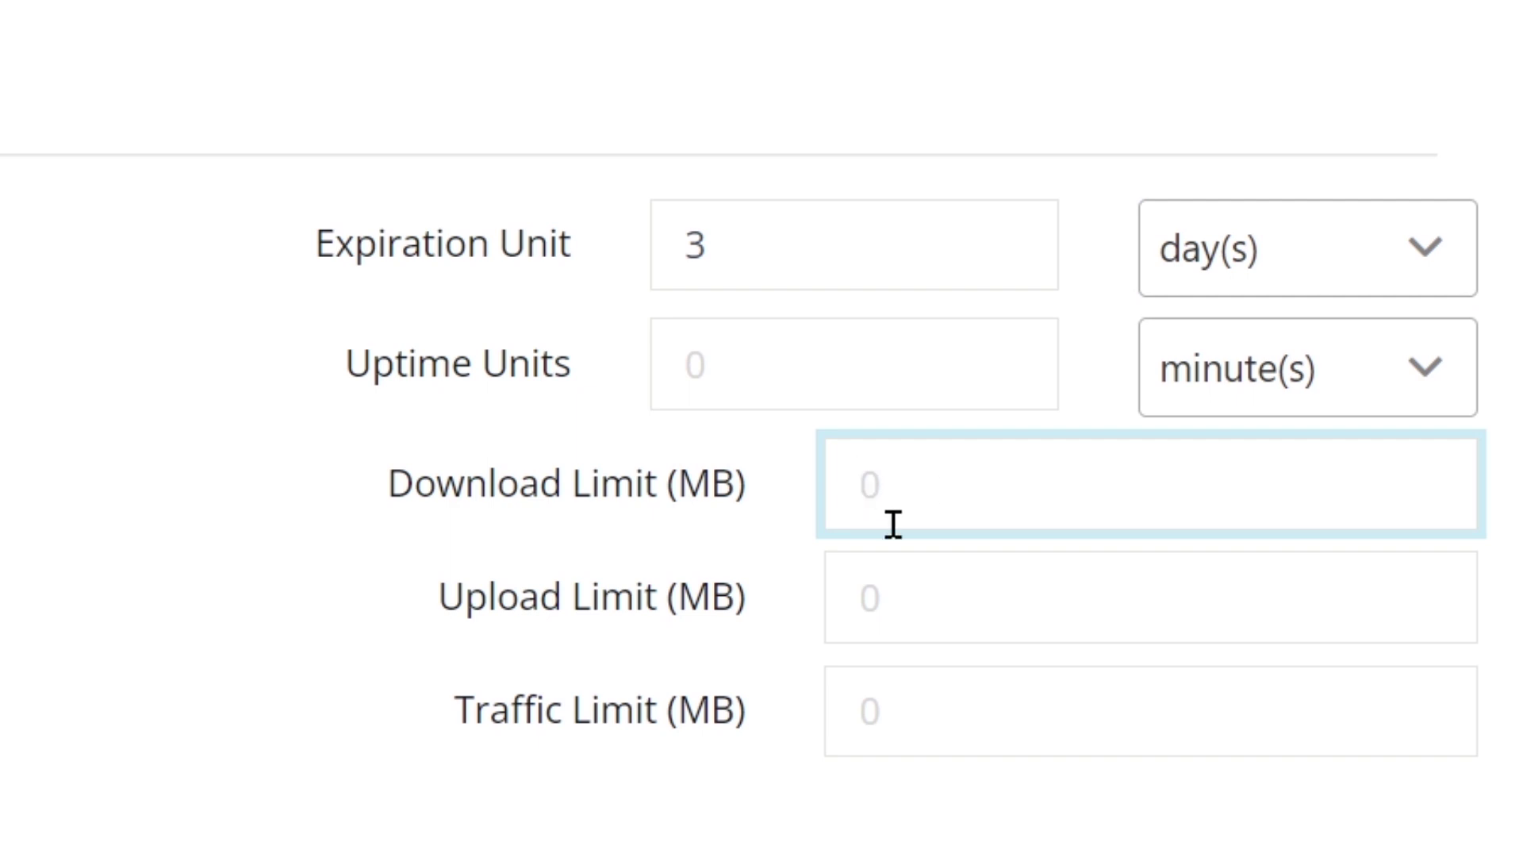
pyautogui.click(925, 601)
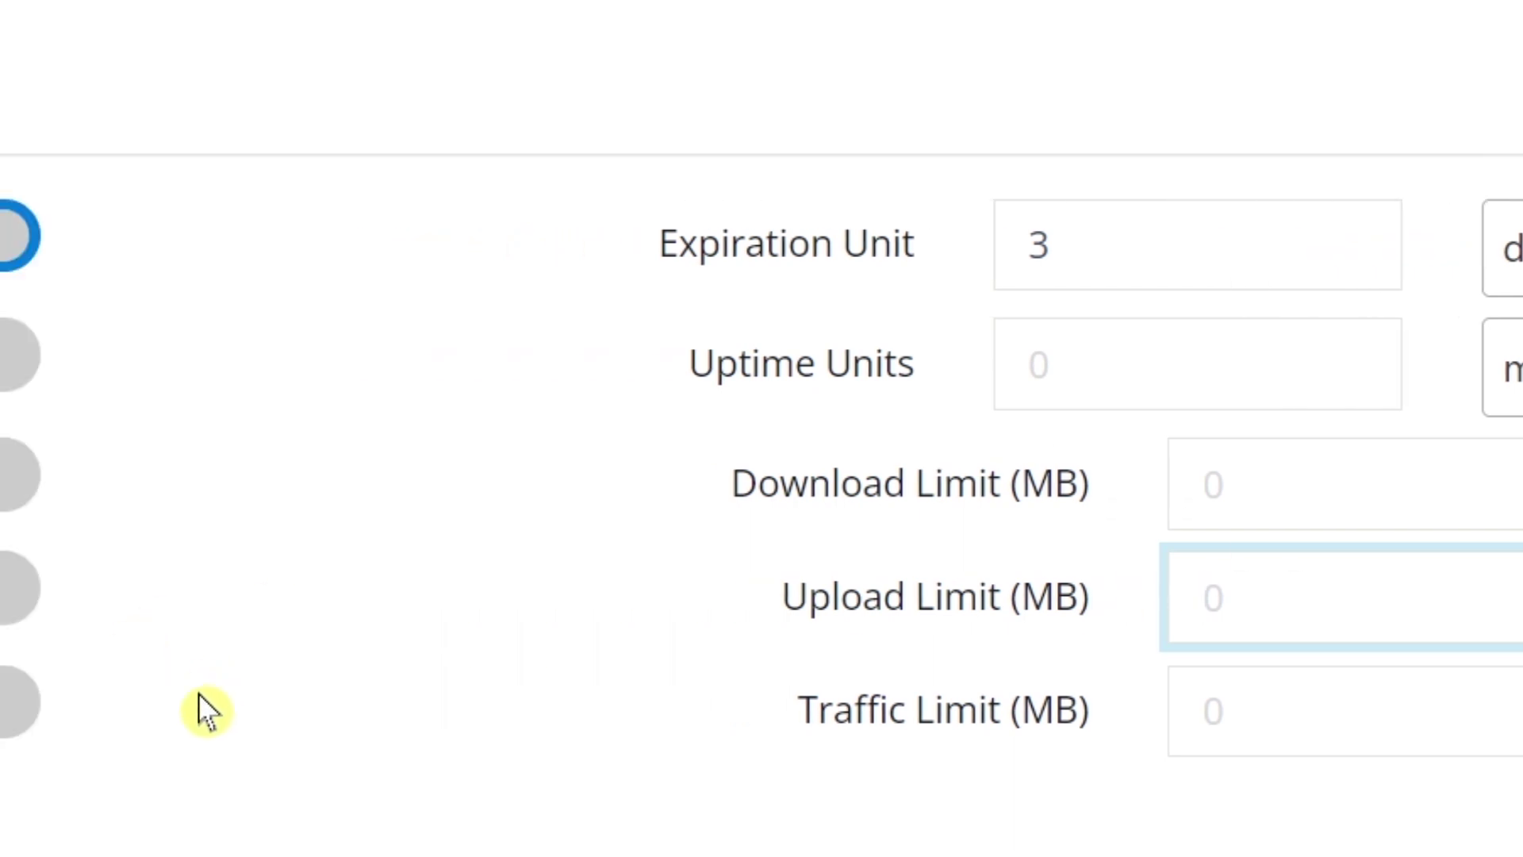
pyautogui.click(18, 703)
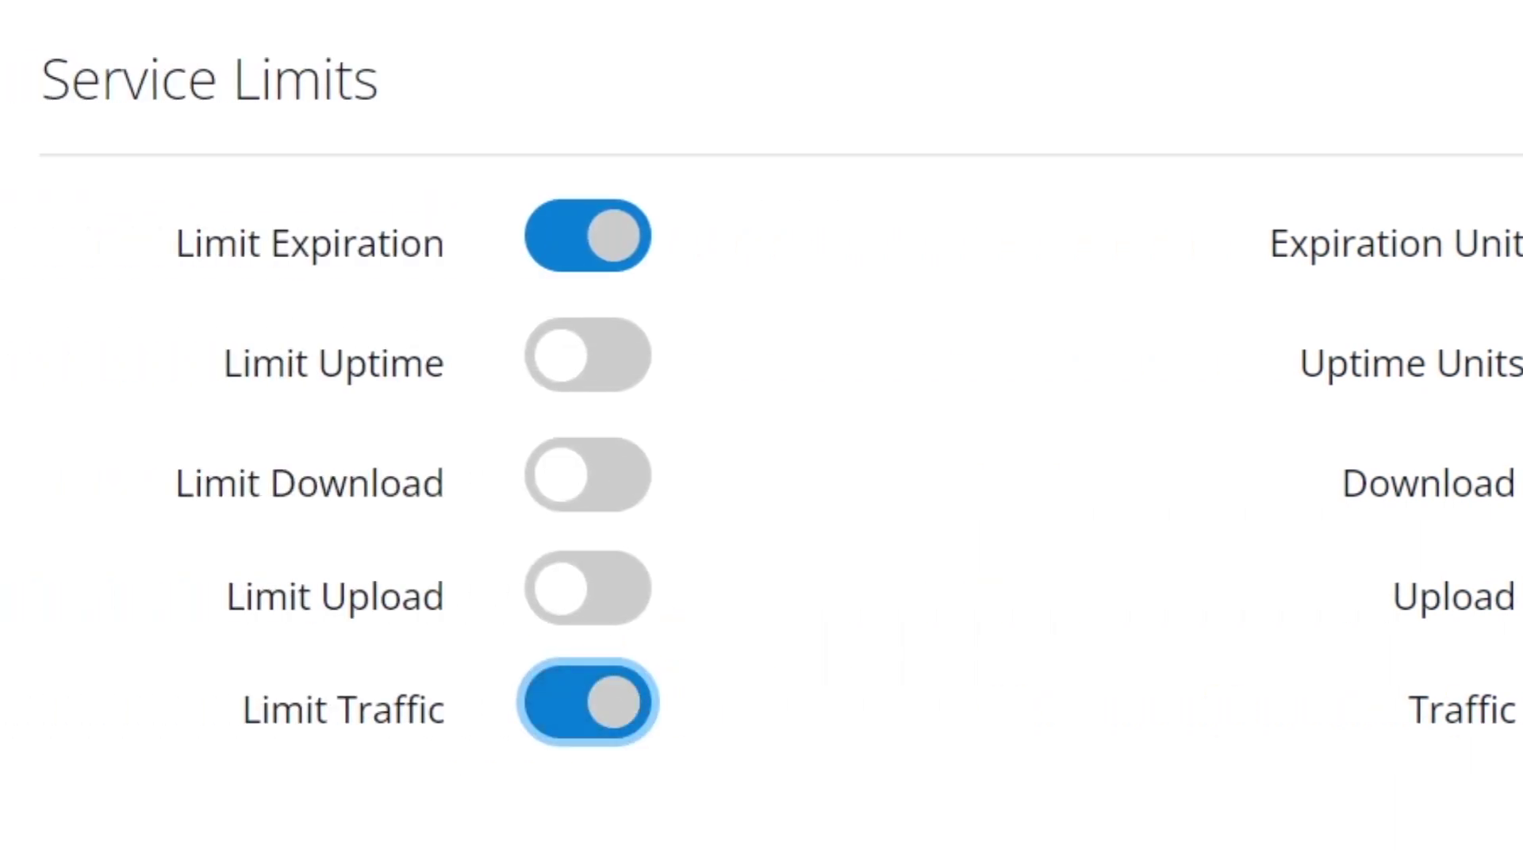
pyautogui.click(1435, 714)
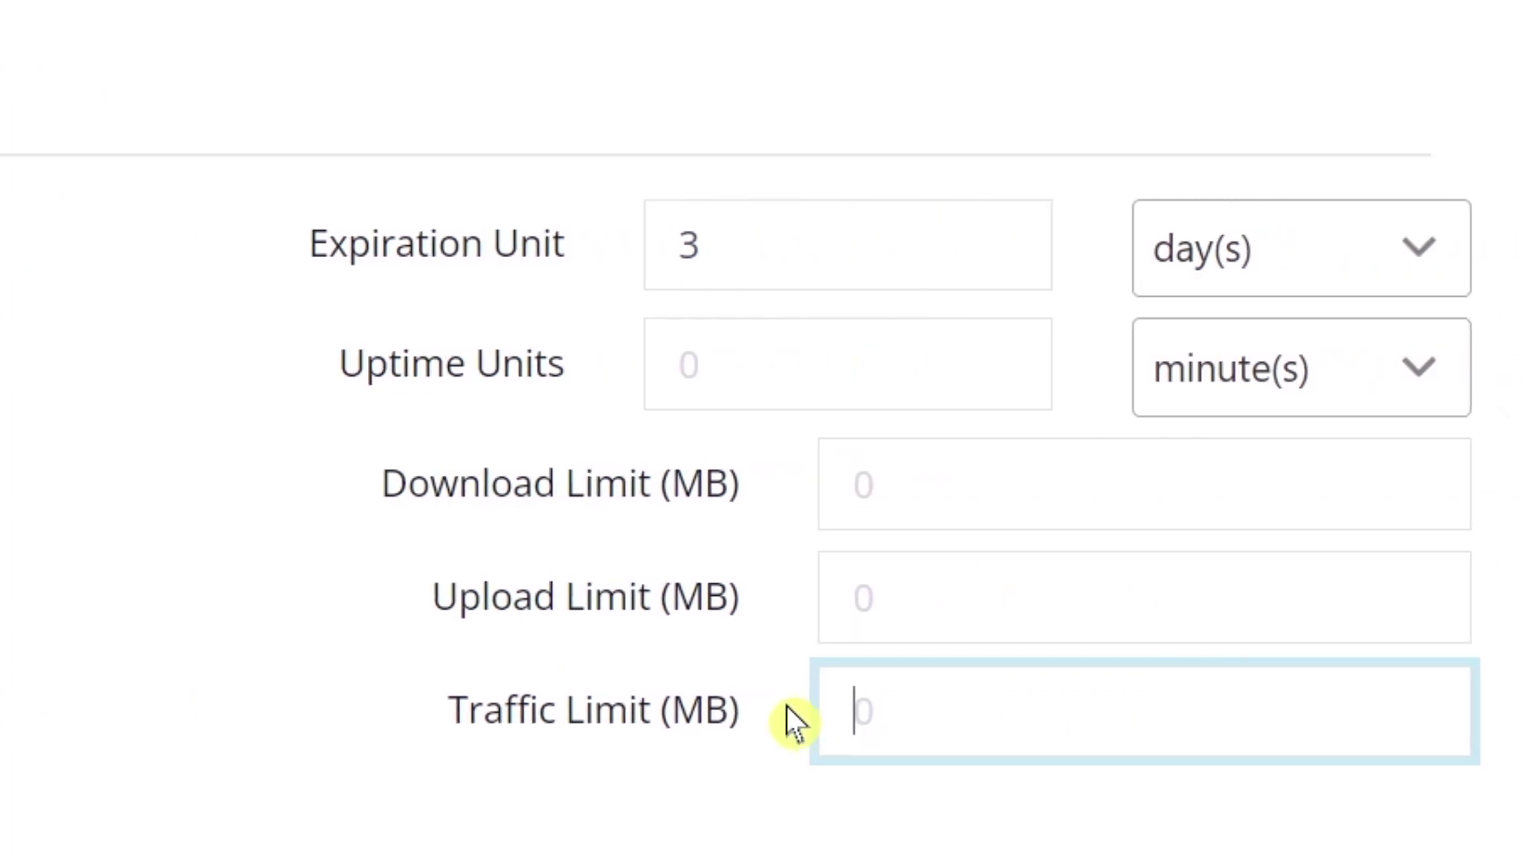
pyautogui.click(740, 721)
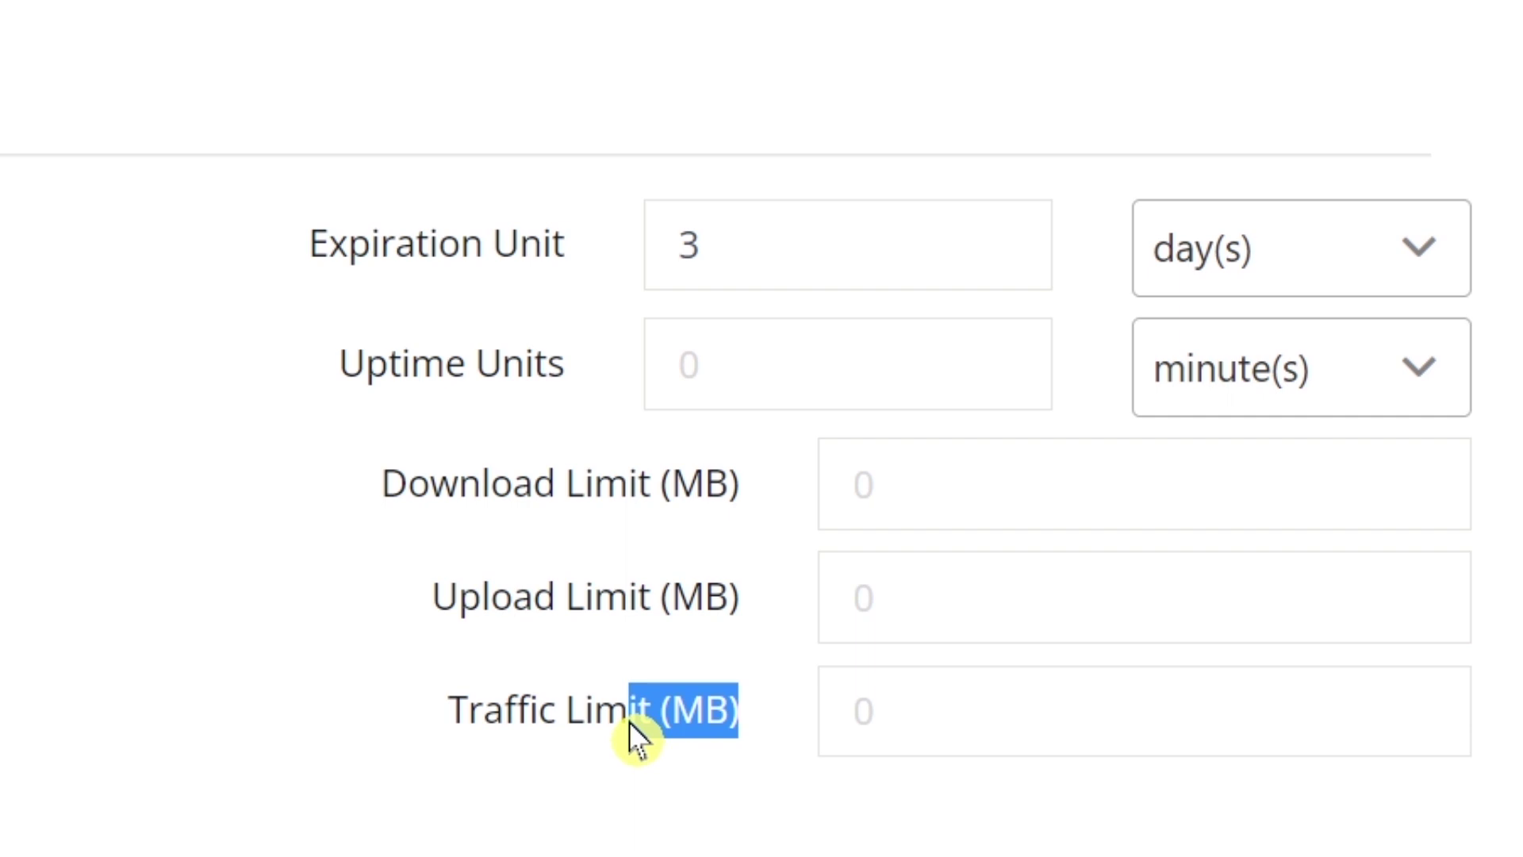
pyautogui.click(944, 714)
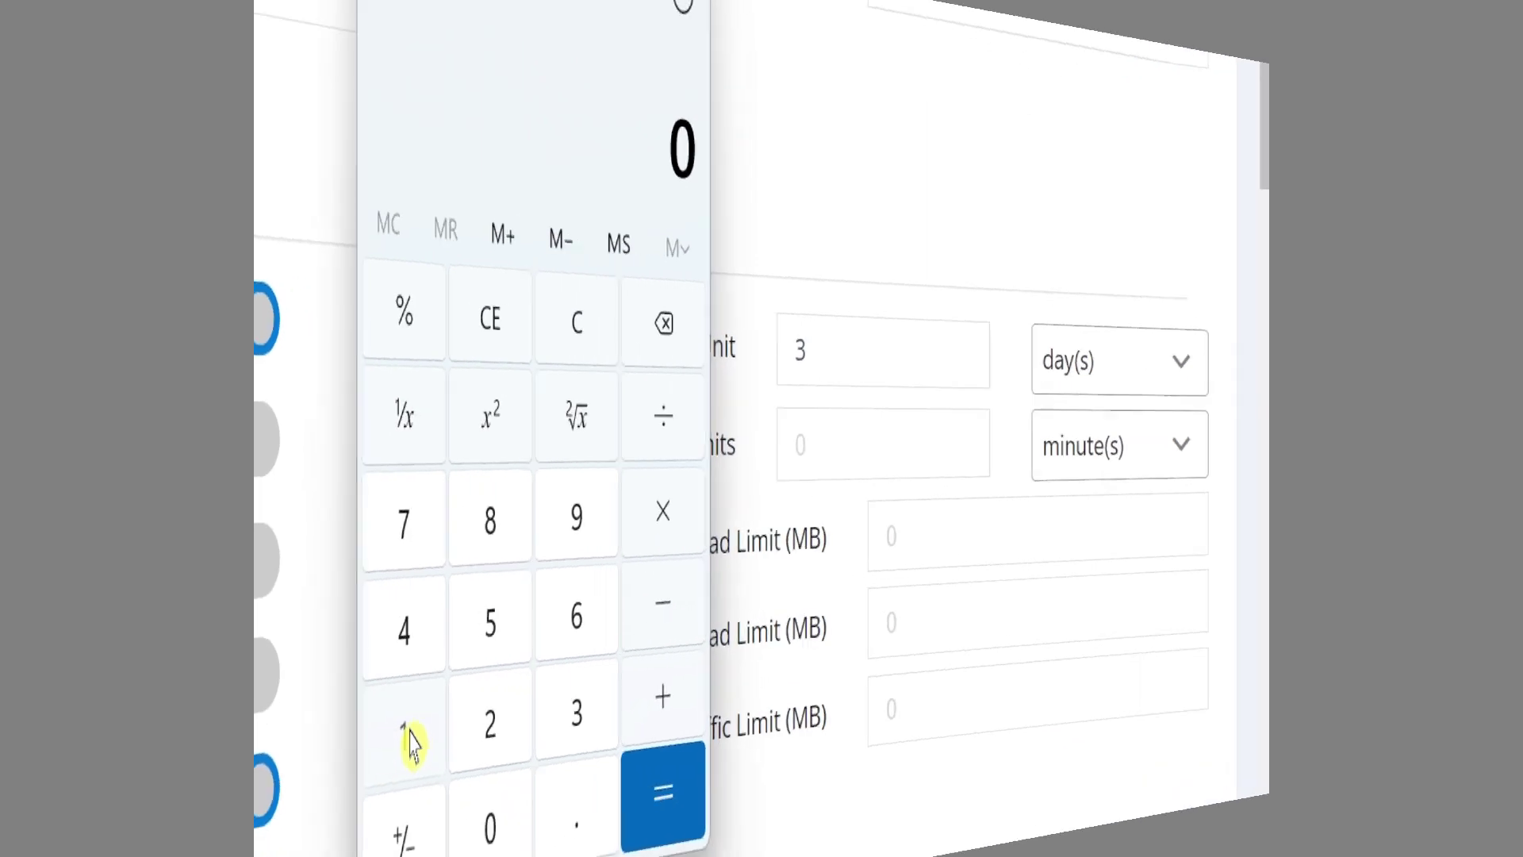
# Step: Switch to Calculator and multiply 1024 by 10 to work out the traffic limit in MB
pyautogui.click(406, 733)
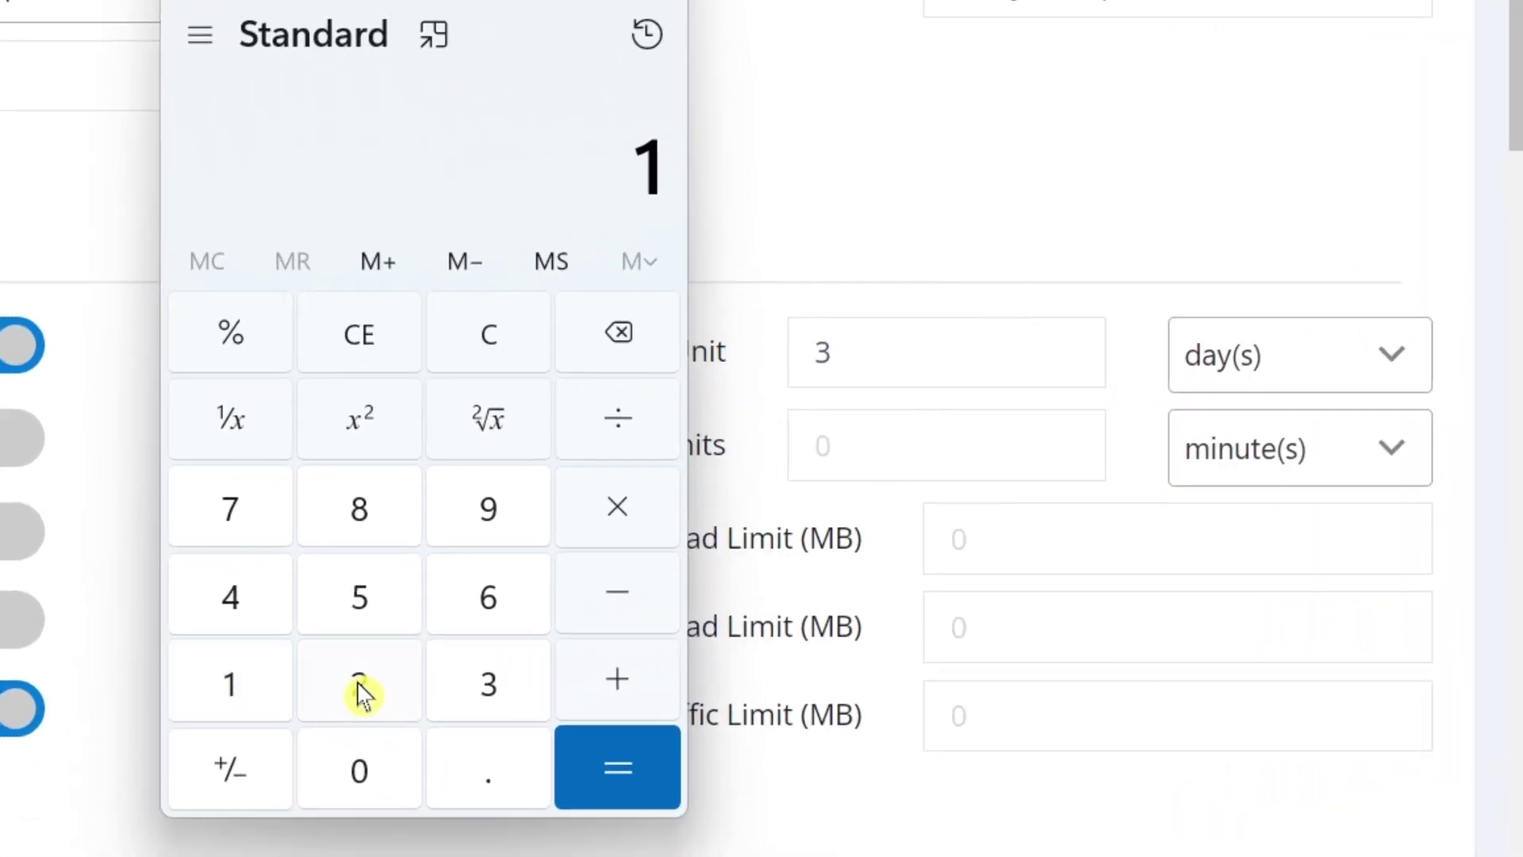
pyautogui.click(366, 768)
pyautogui.click(361, 694)
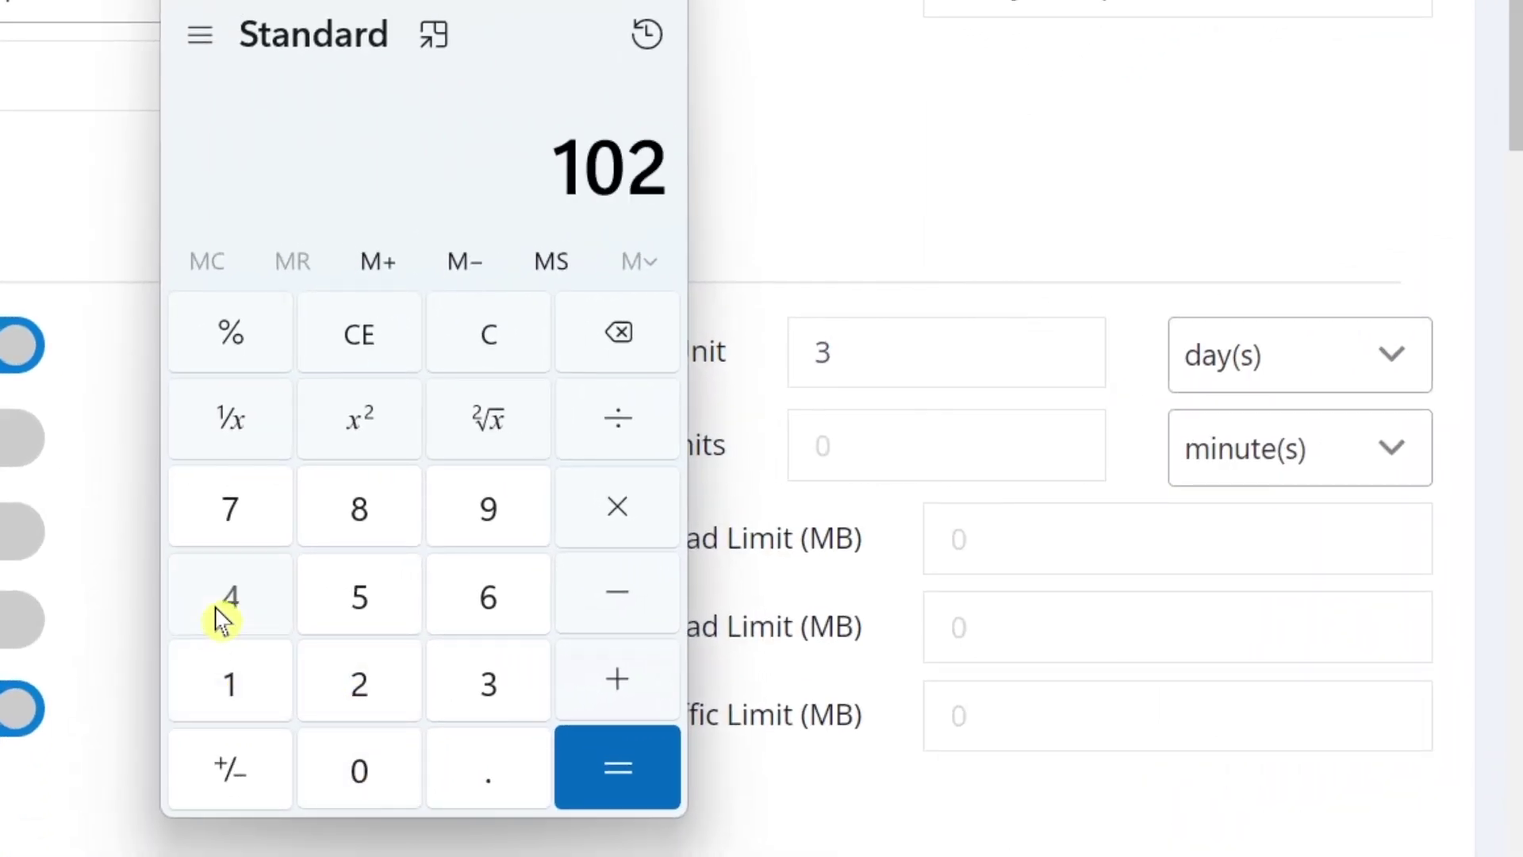
pyautogui.click(222, 618)
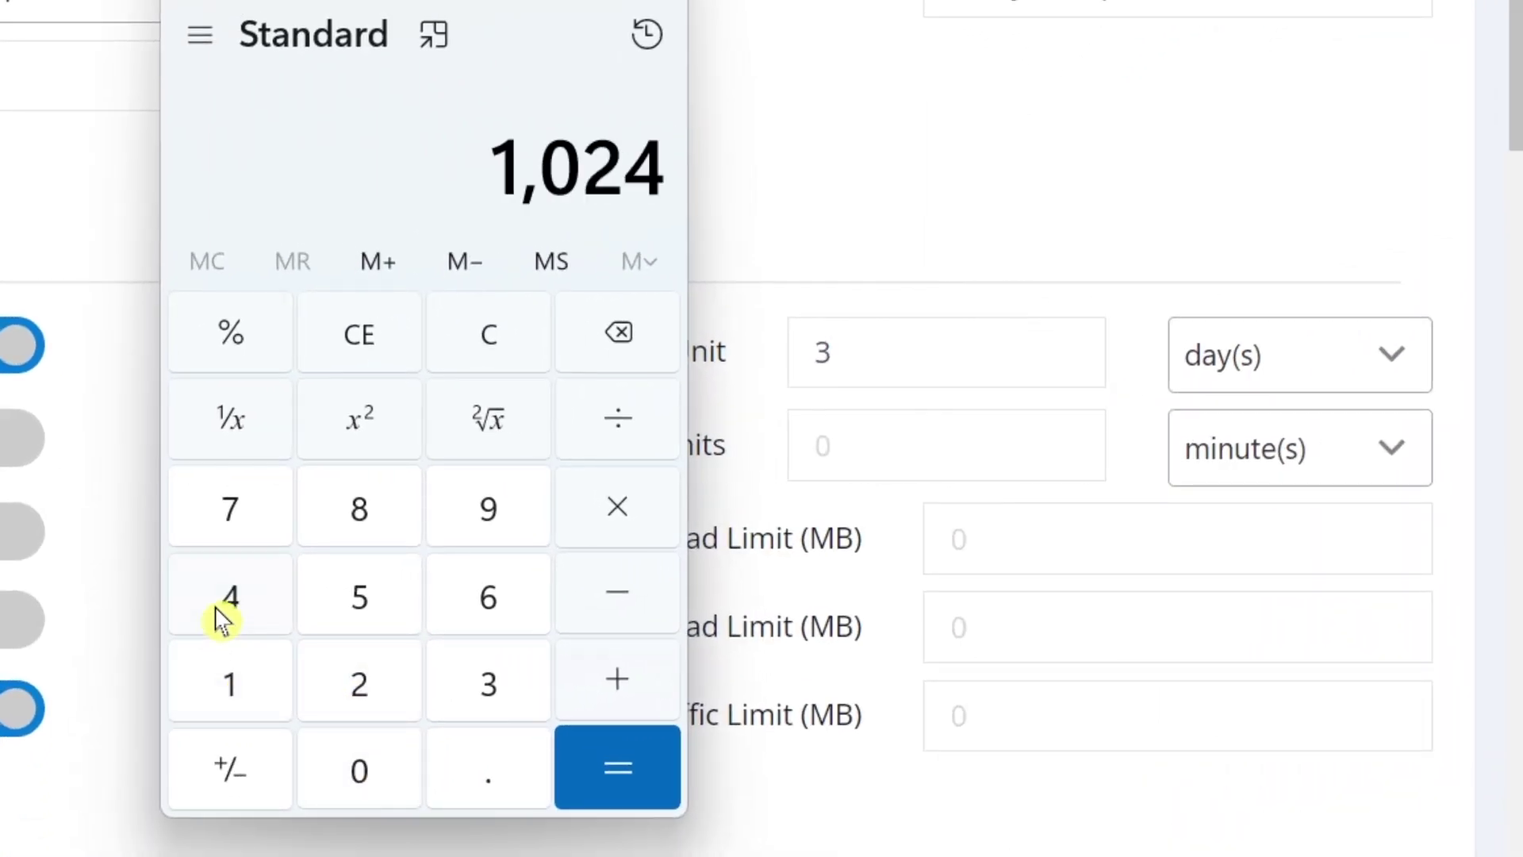
pyautogui.click(599, 514)
pyautogui.click(238, 697)
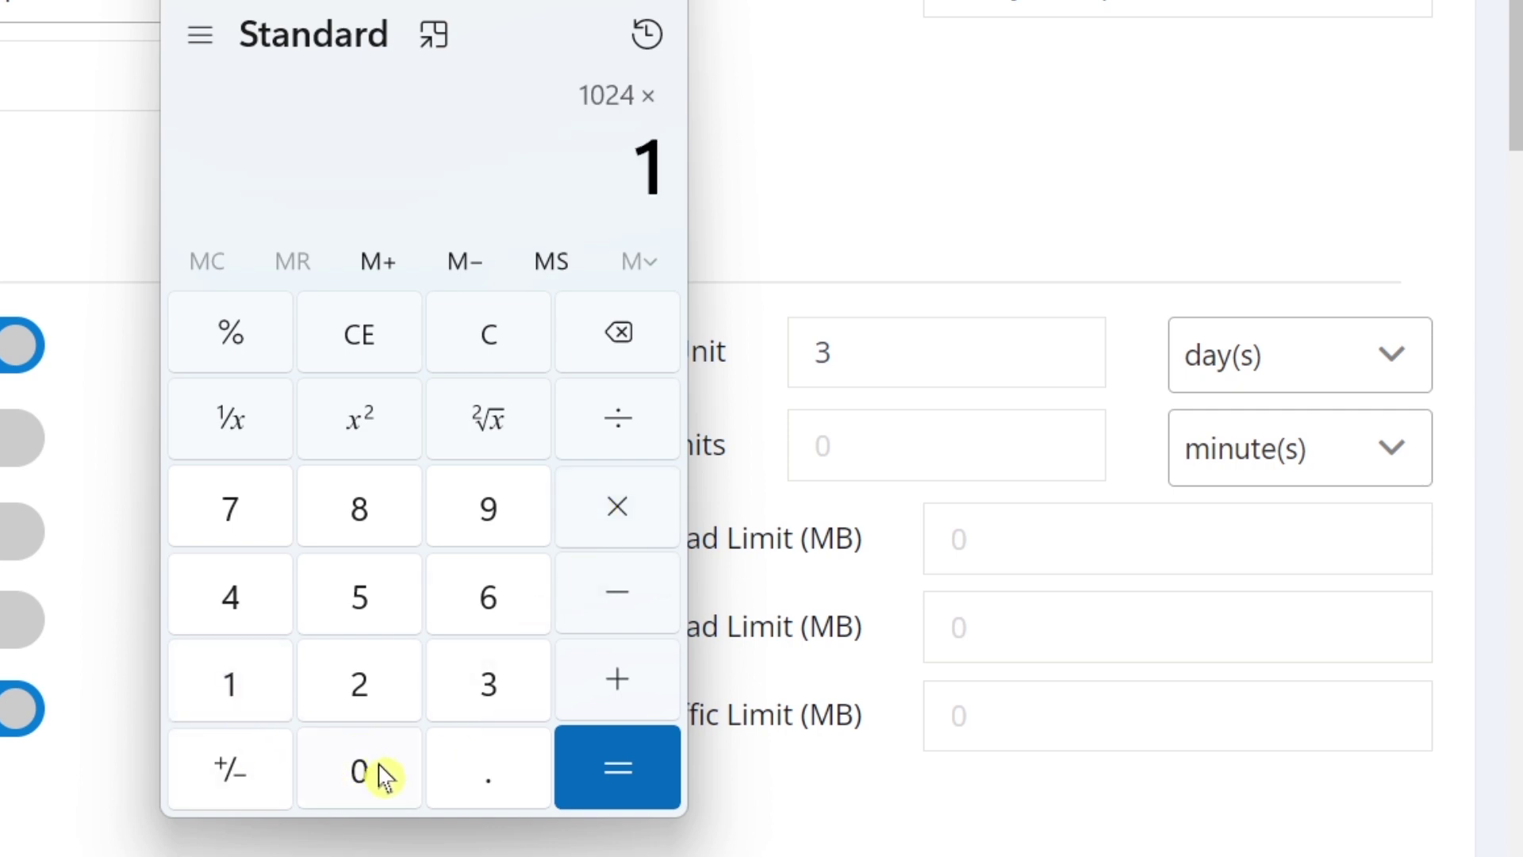
pyautogui.click(385, 776)
pyautogui.click(639, 781)
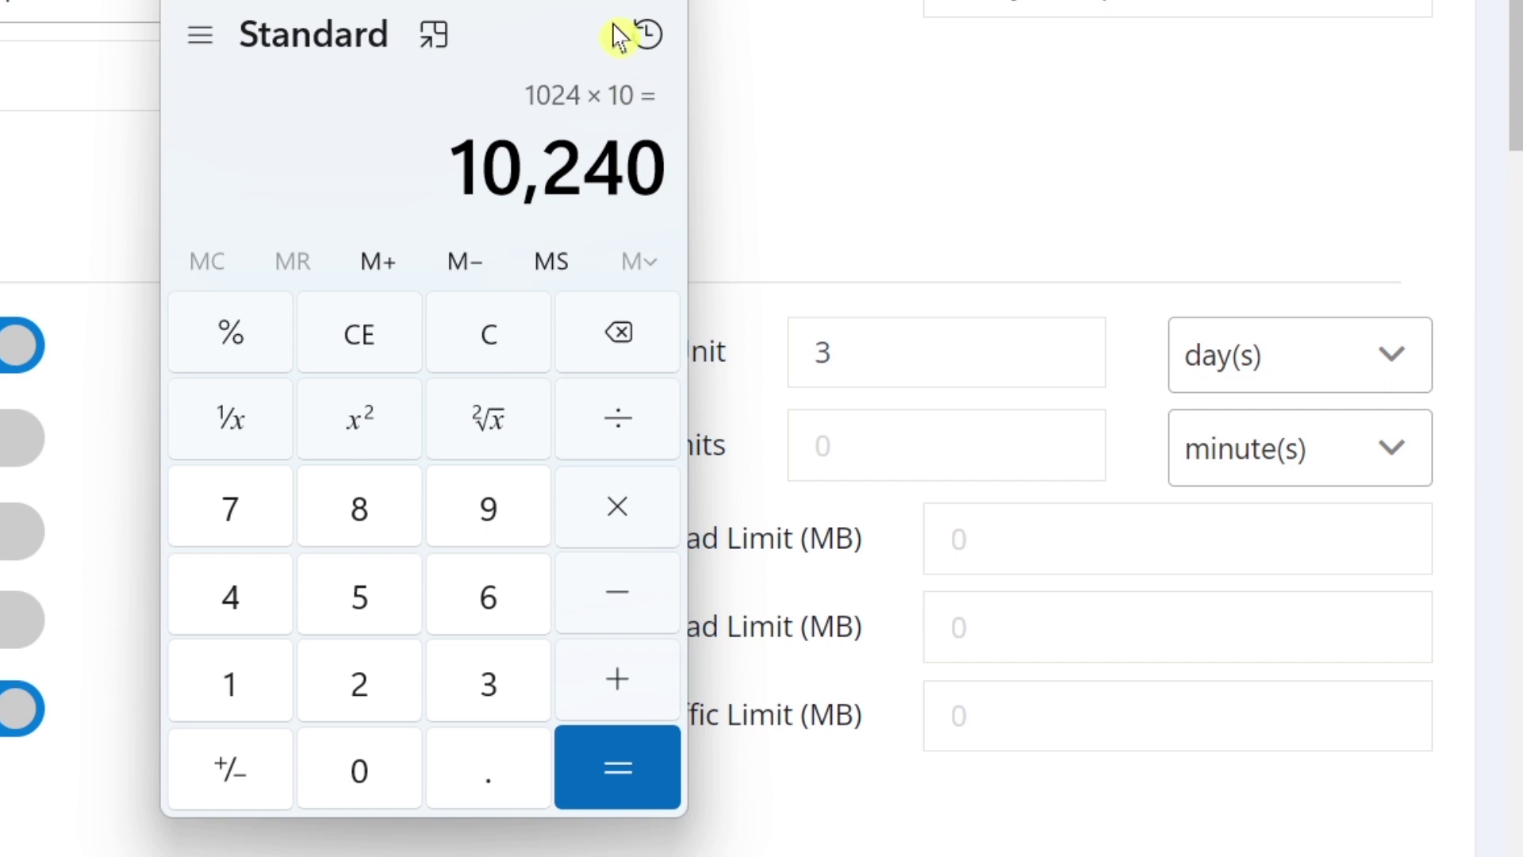
# Step: Close Calculator and set the profile's traffic limit to 10240 MB
pyautogui.click(536, 6)
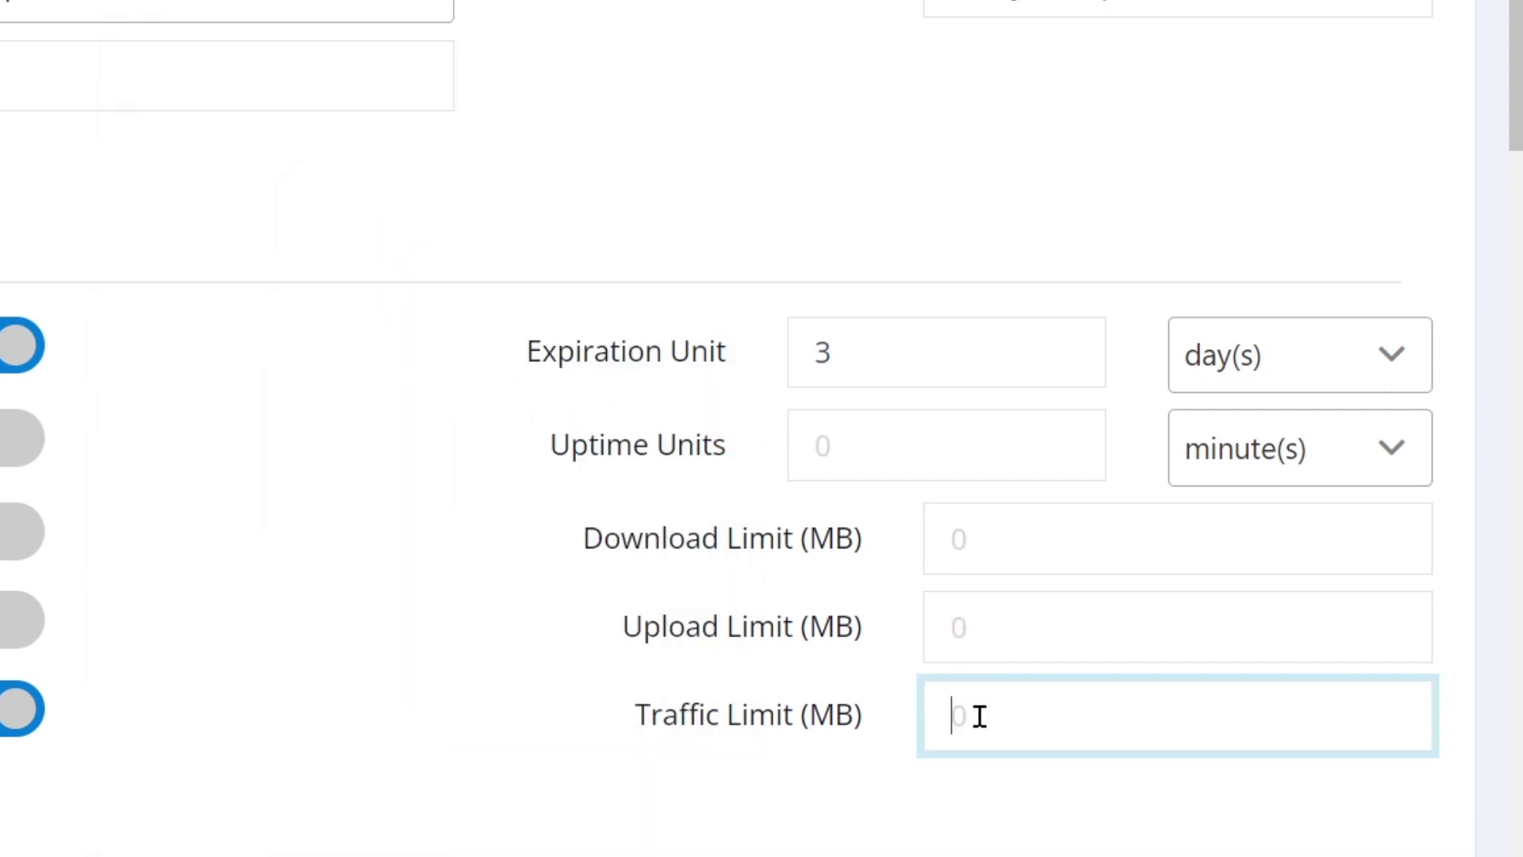
pyautogui.write('10240')
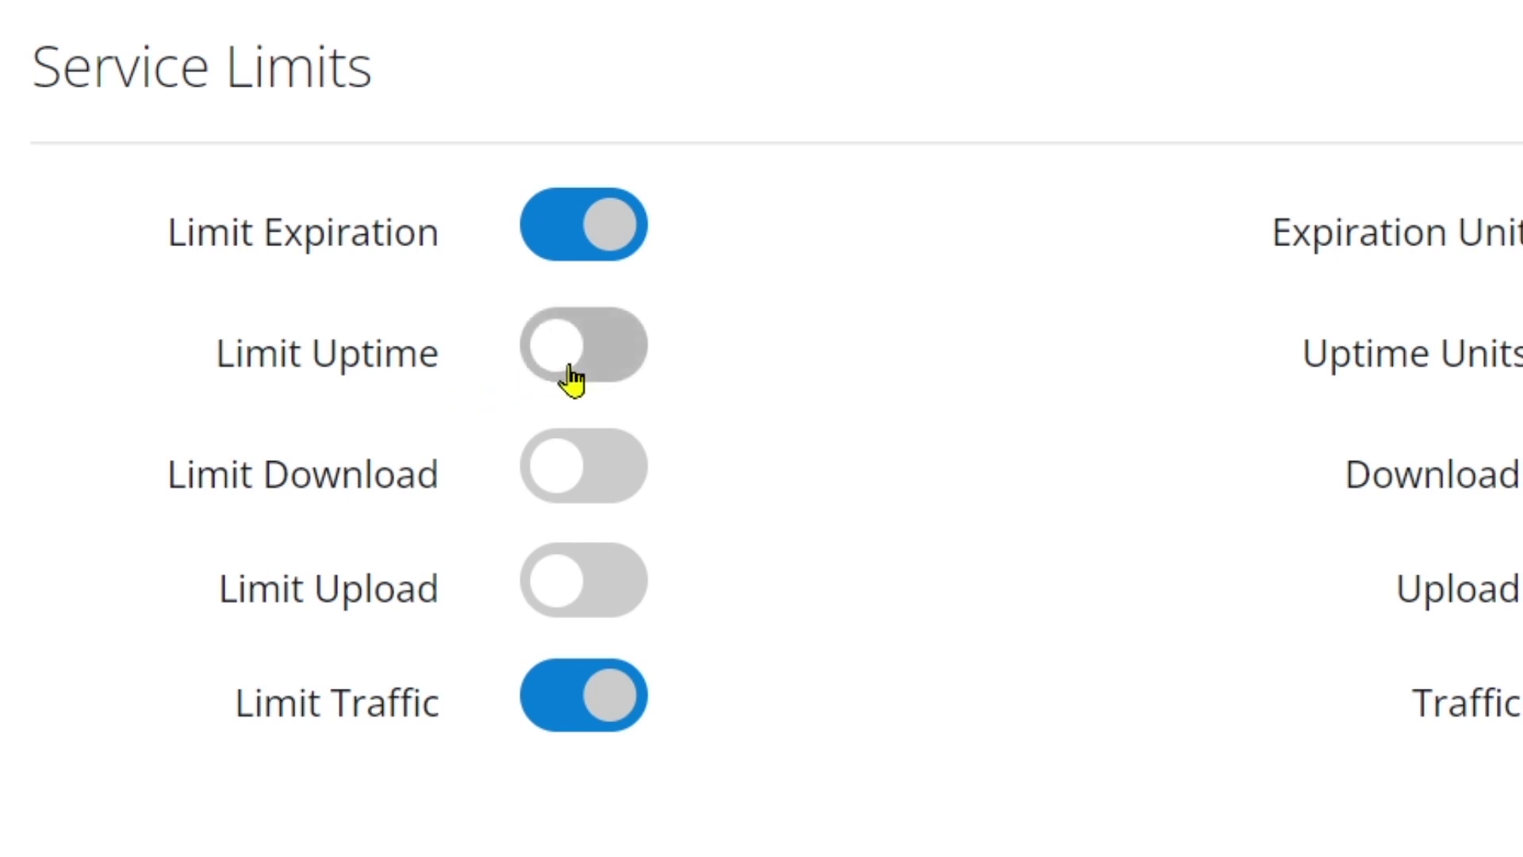
# Step: Enable the uptime limit in the service limits and set it to 12 hours
pyautogui.click(634, 361)
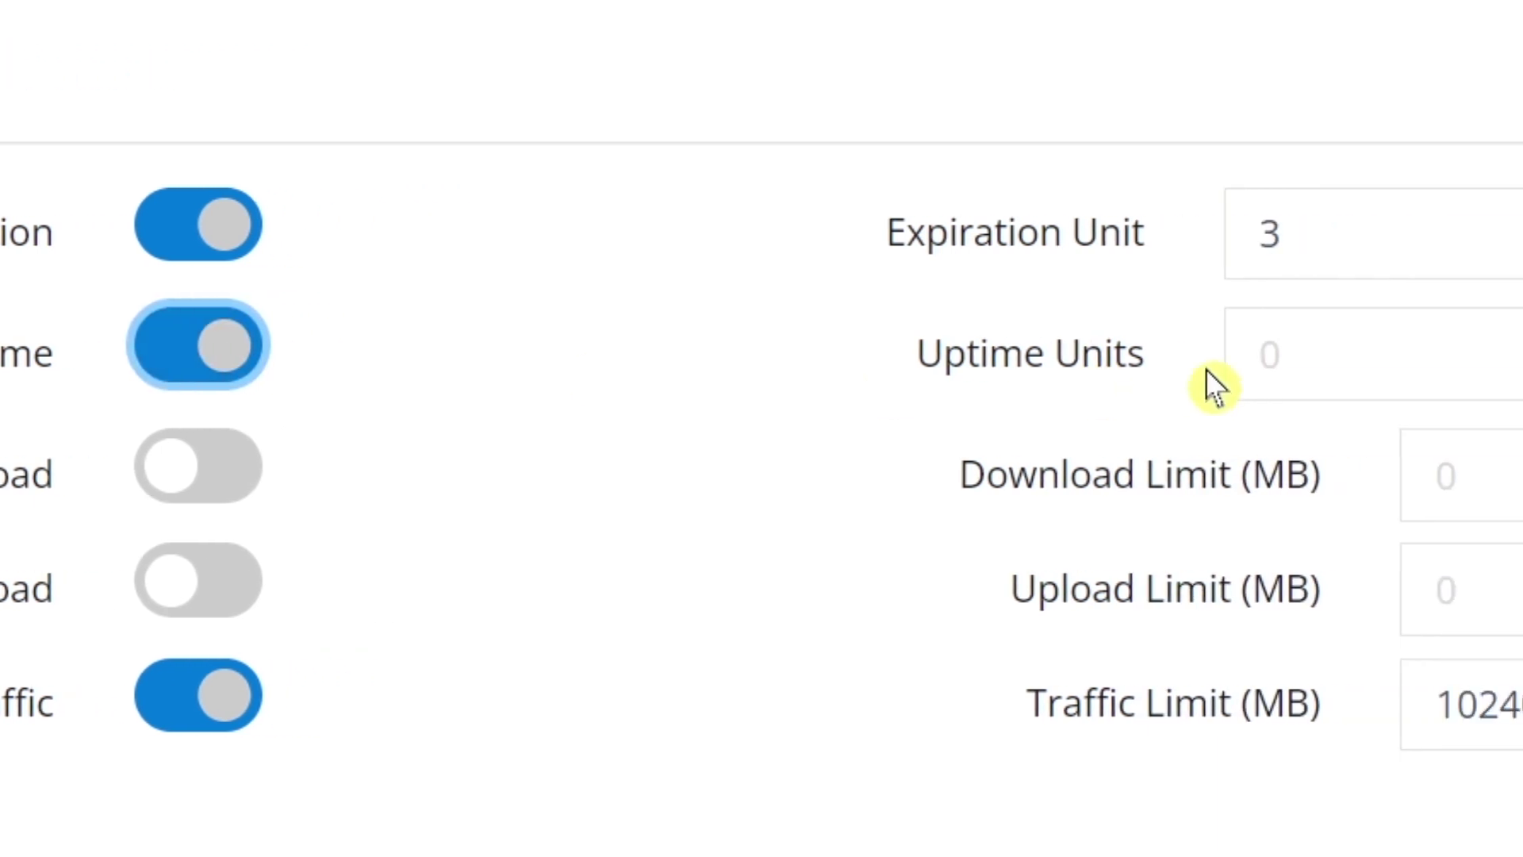
pyautogui.click(1380, 378)
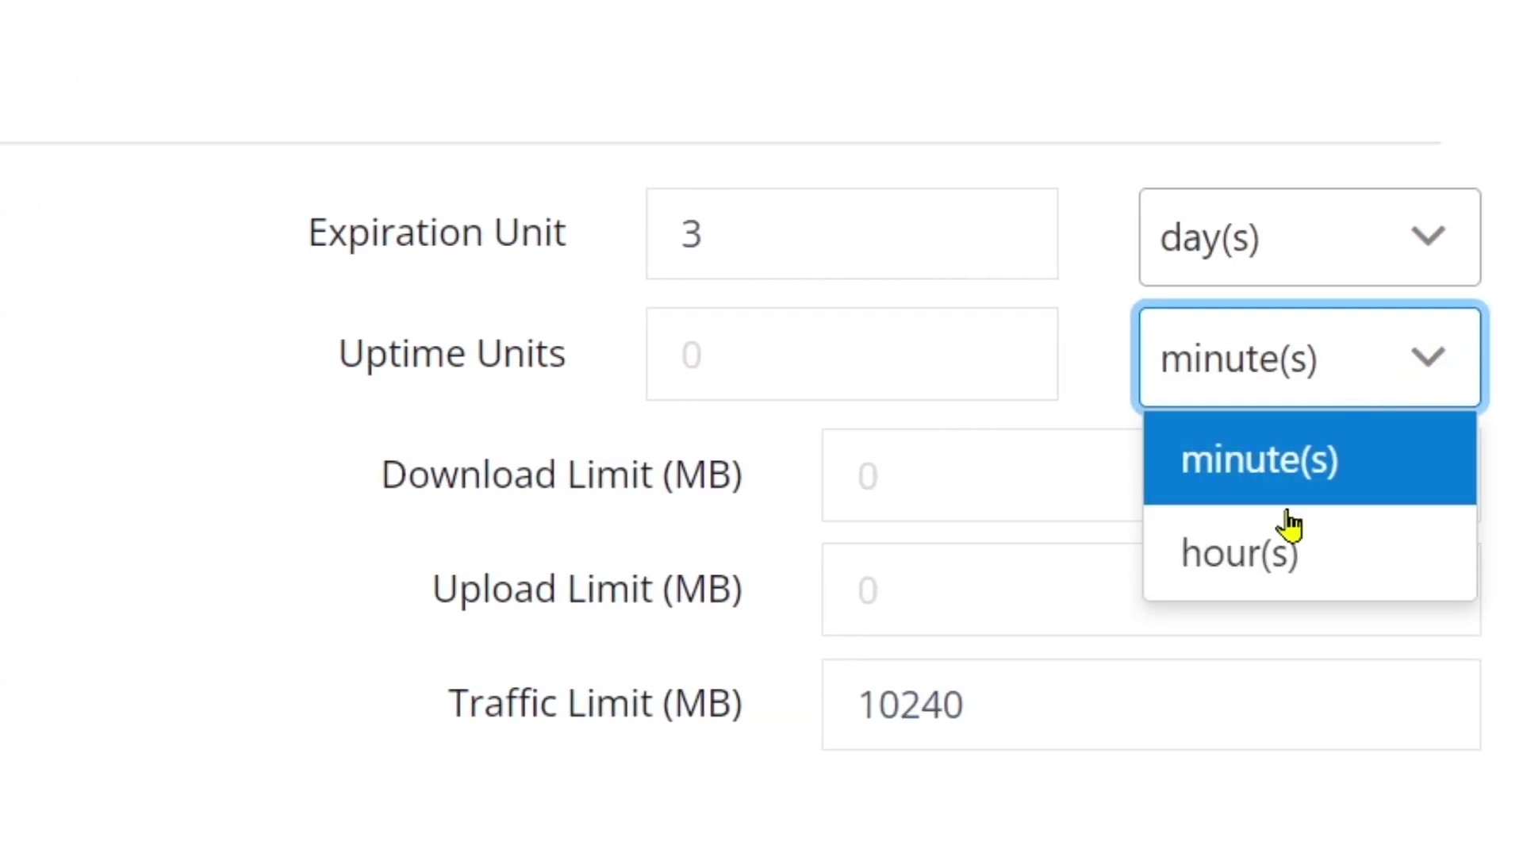
pyautogui.click(1268, 557)
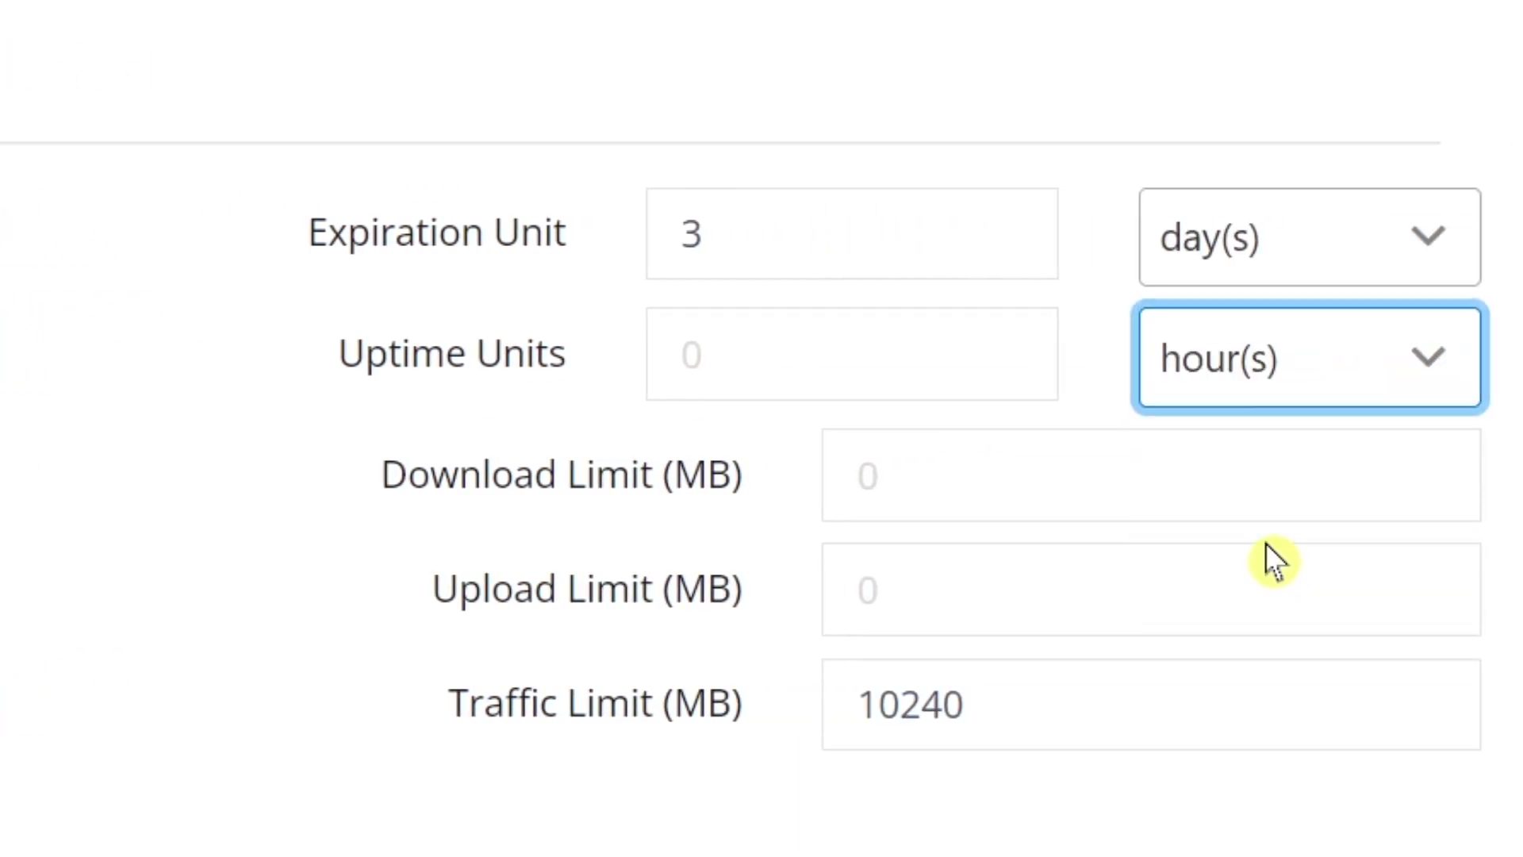
pyautogui.click(708, 361)
pyautogui.write('12')
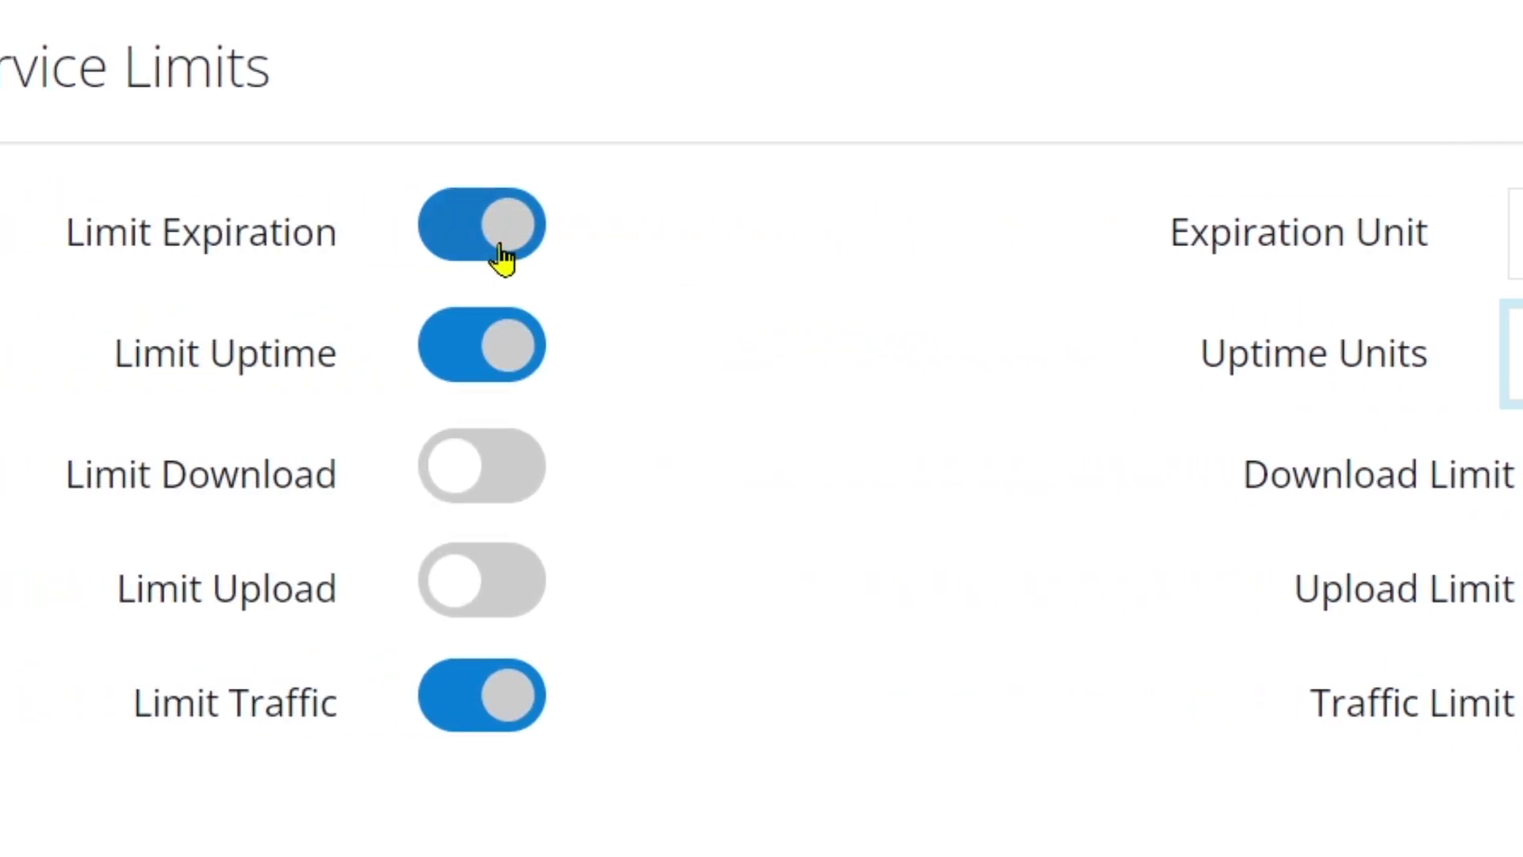
# Step: Disable the expiration limit, and switch the uptime unit to minutes and back to hours
pyautogui.click(528, 230)
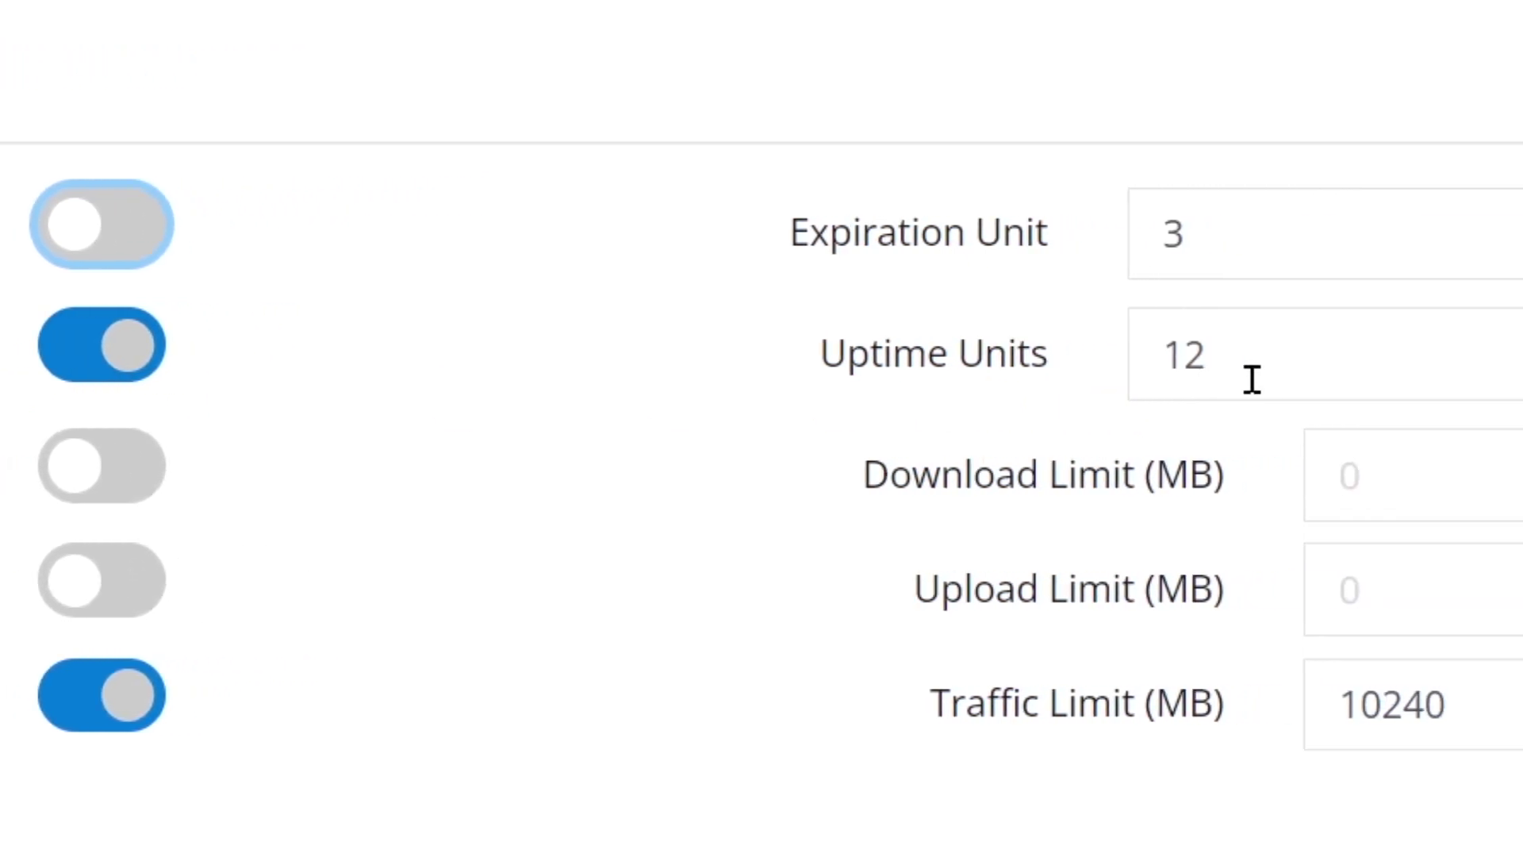
pyautogui.click(1512, 368)
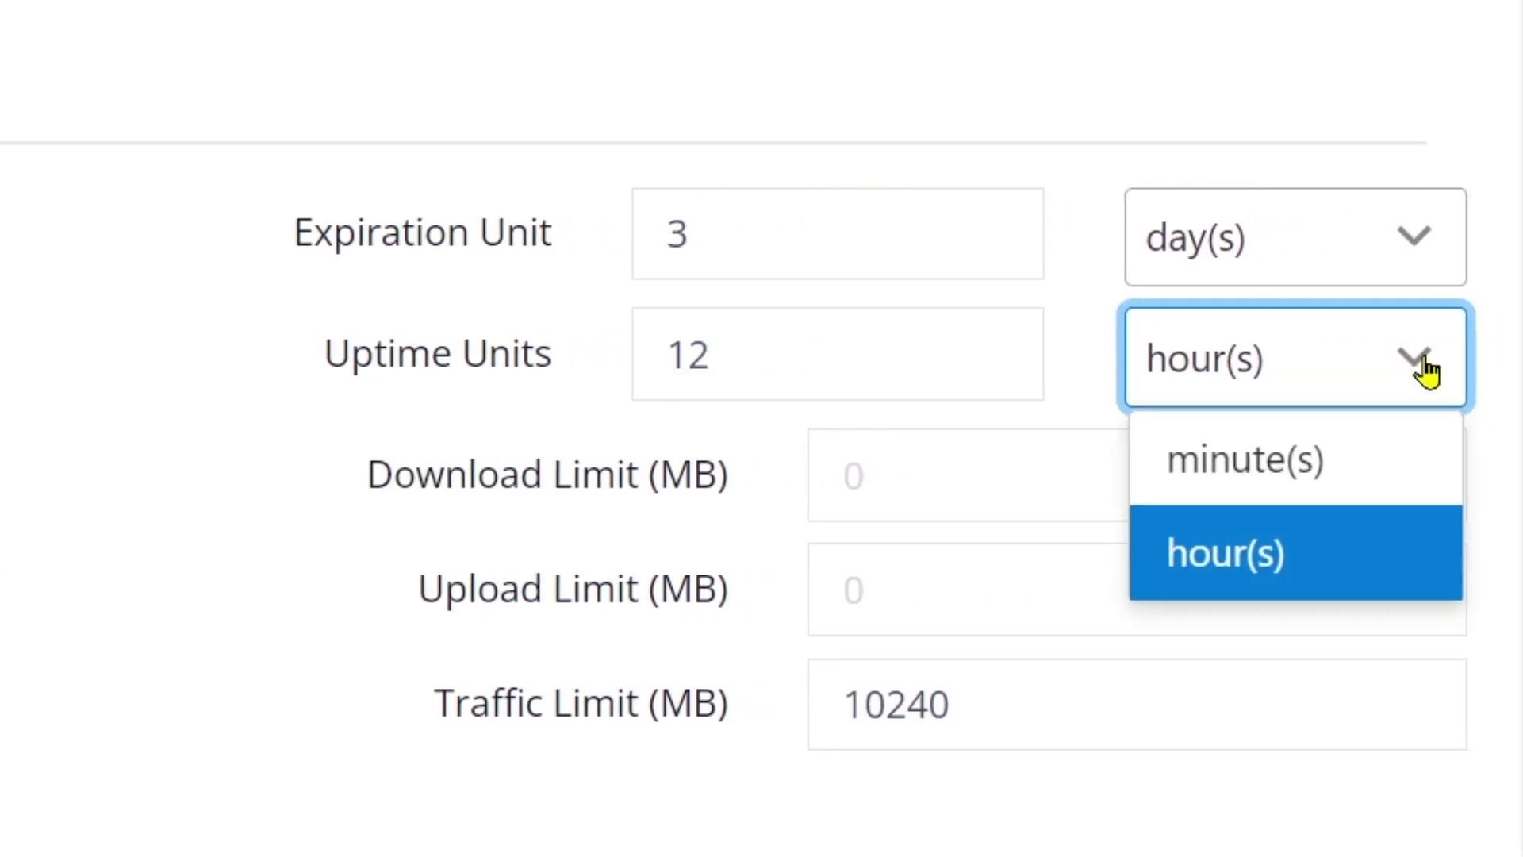
pyautogui.click(1409, 455)
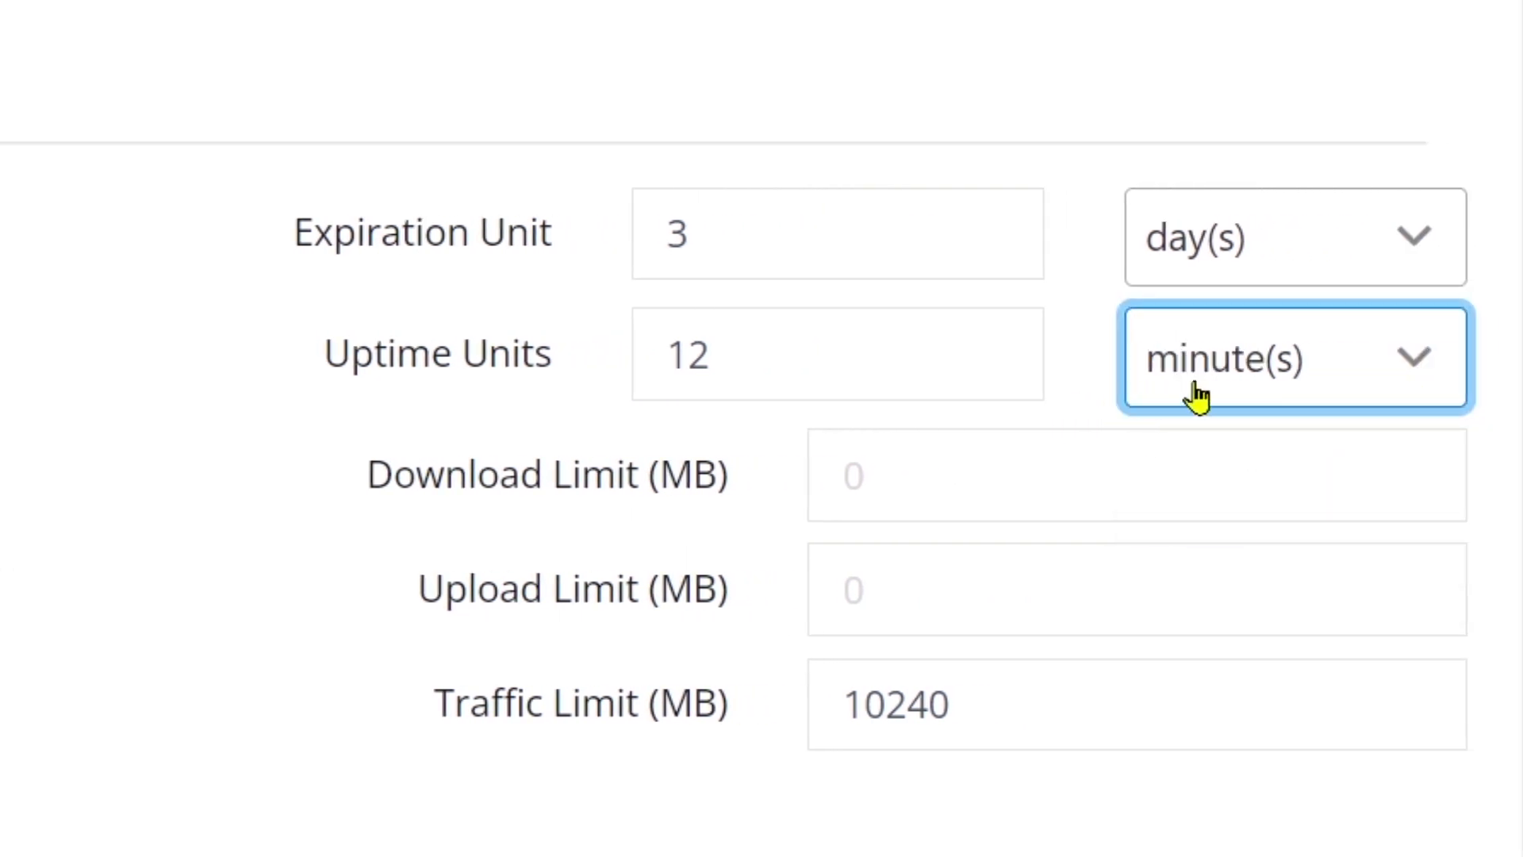
pyautogui.click(1435, 356)
pyautogui.click(1269, 555)
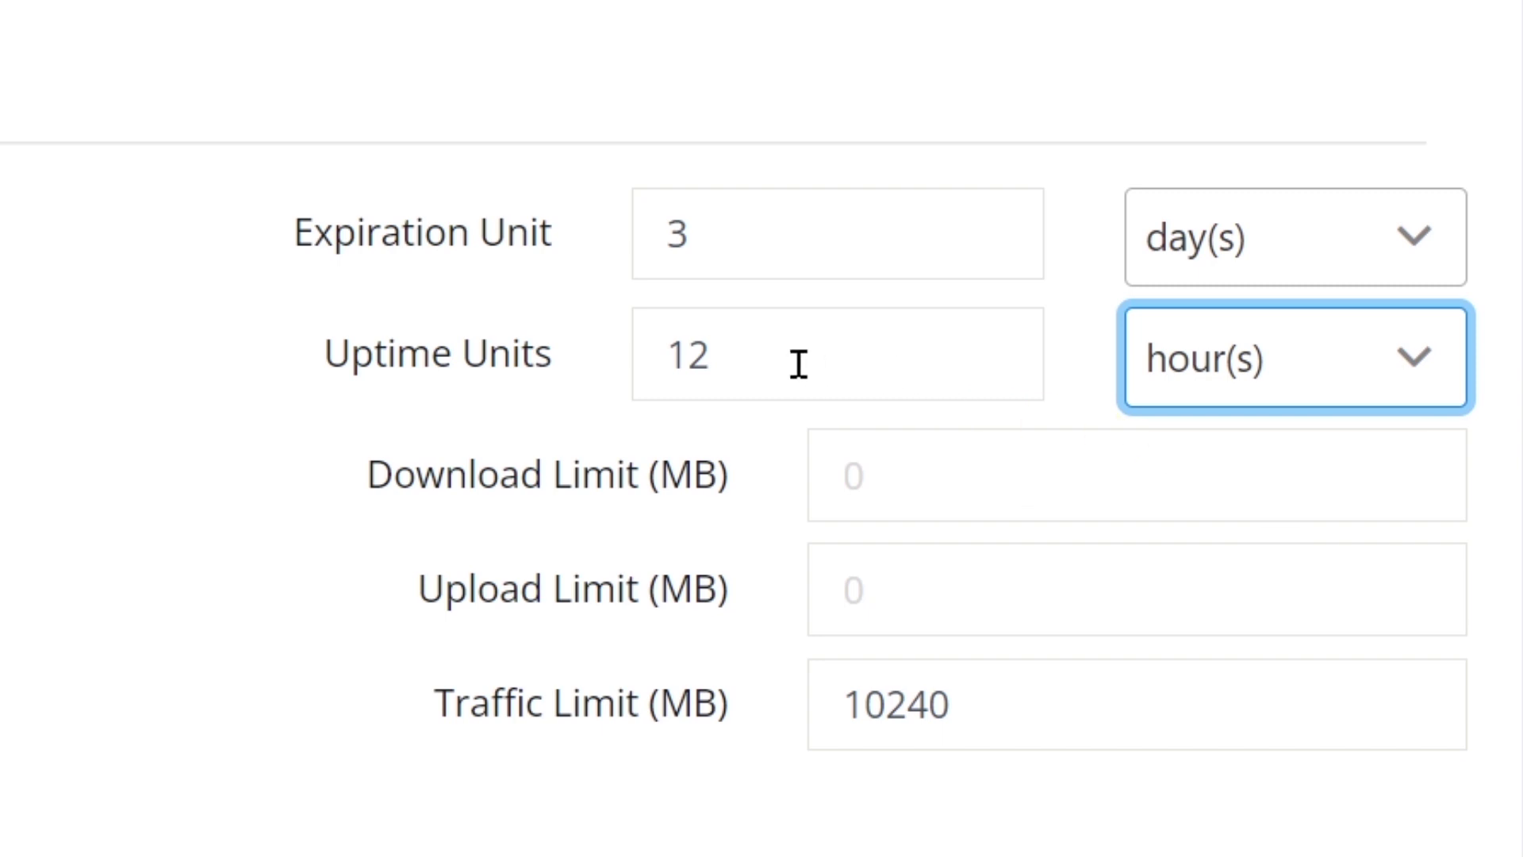
pyautogui.click(734, 354)
pyautogui.moveTo(734, 353); pyautogui.dragTo(641, 354)
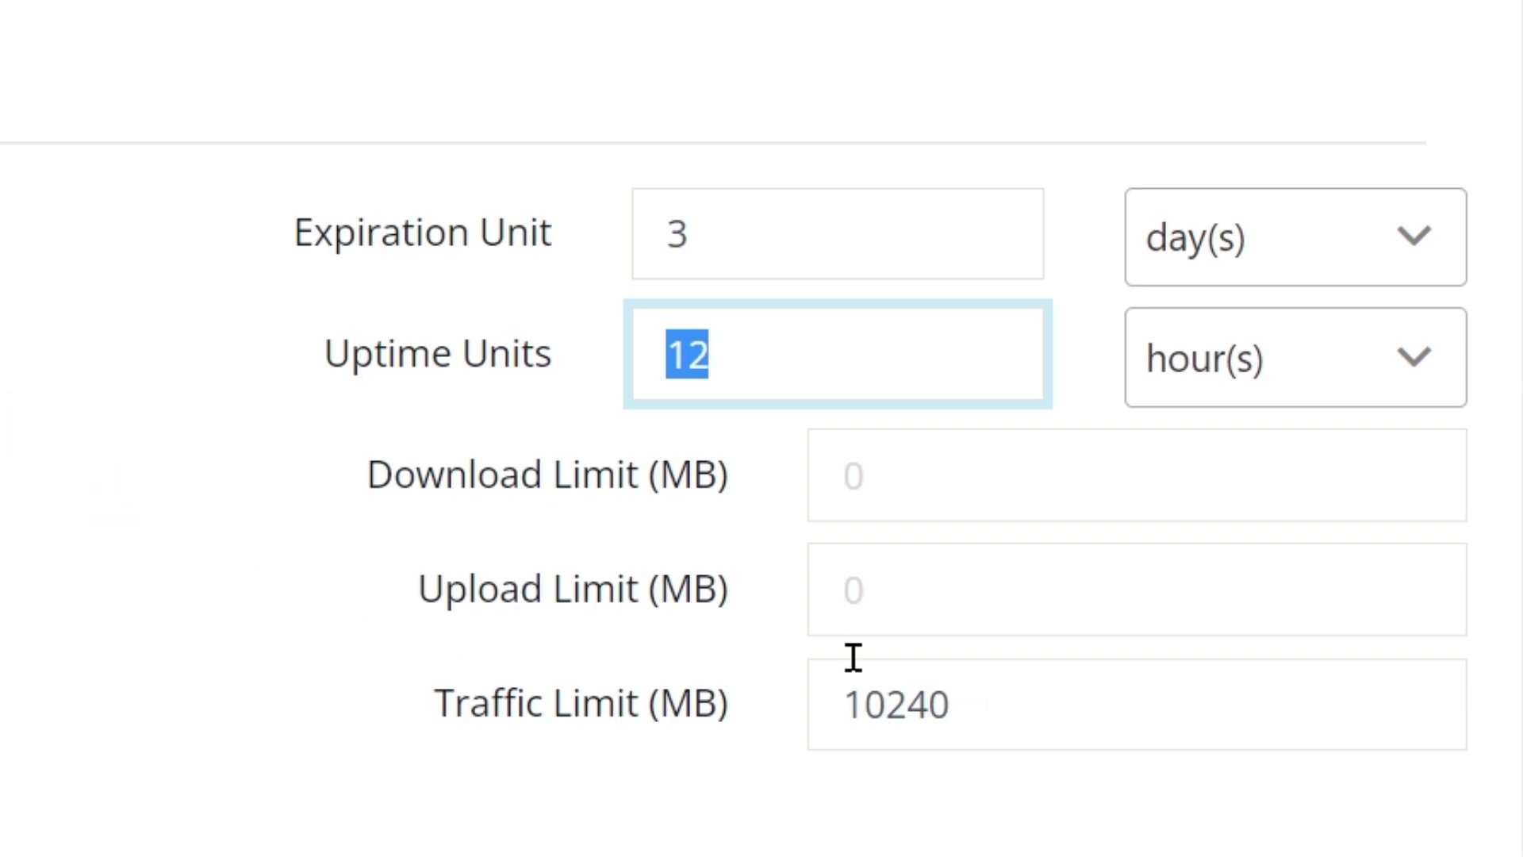
pyautogui.click(758, 366)
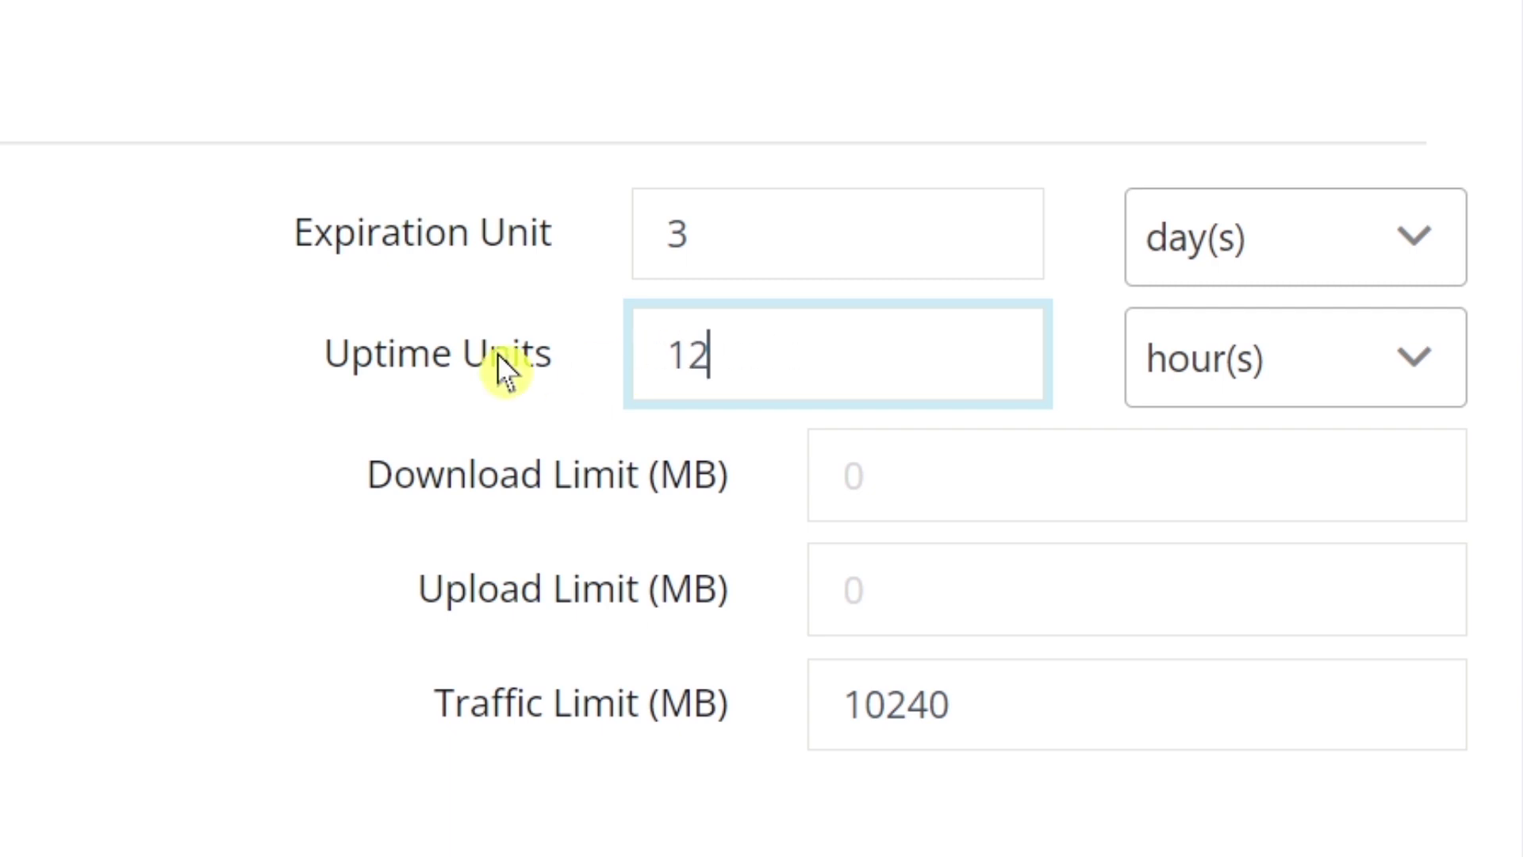
pyautogui.moveTo(734, 365); pyautogui.dragTo(602, 360)
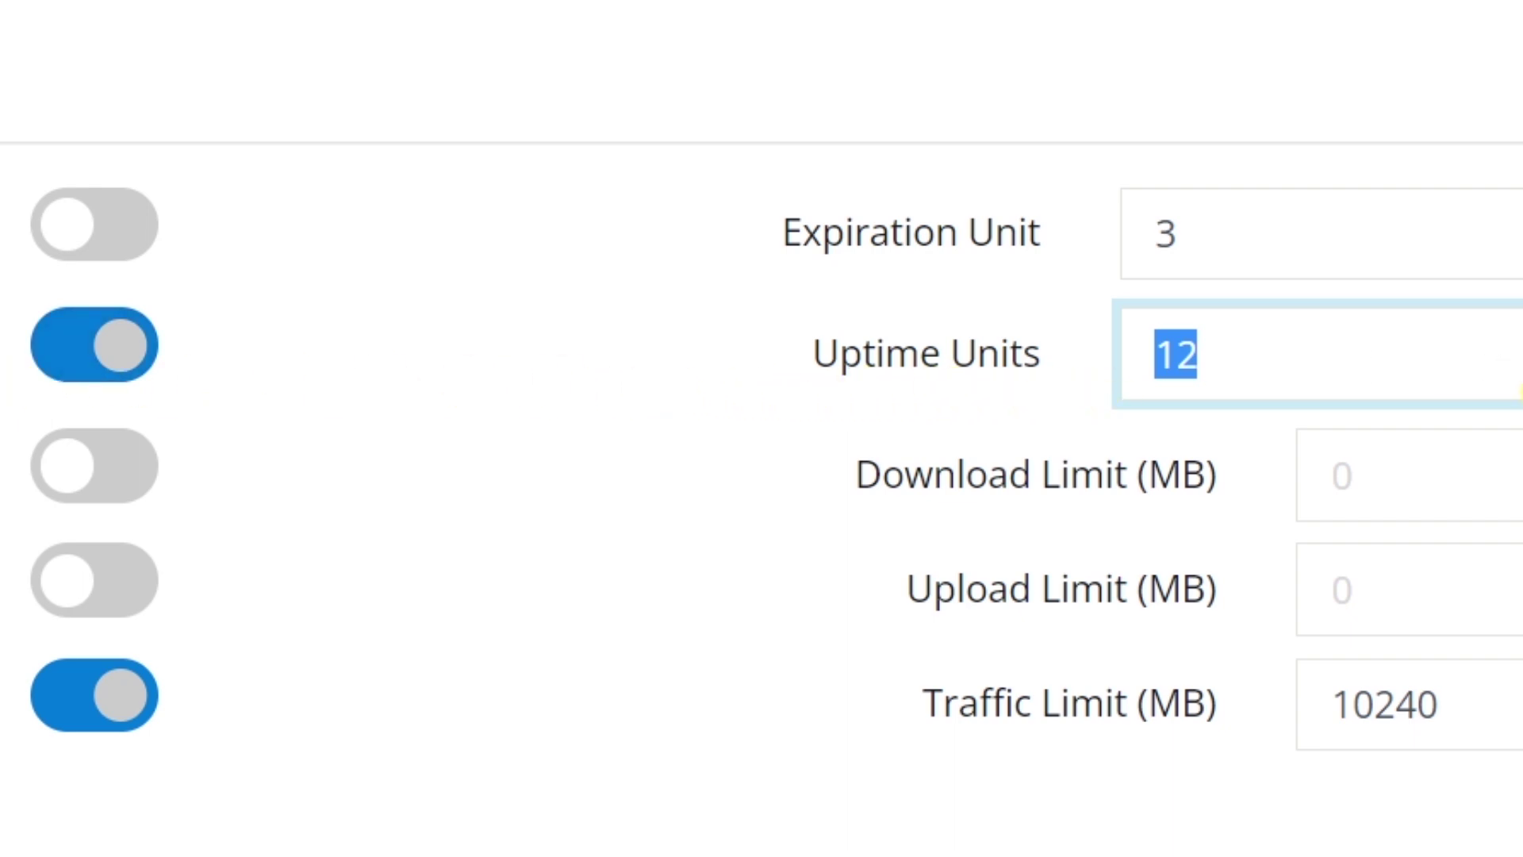
# Step: Disable the uptime limit and enable the expiration limit again in the service limits
pyautogui.click(49, 361)
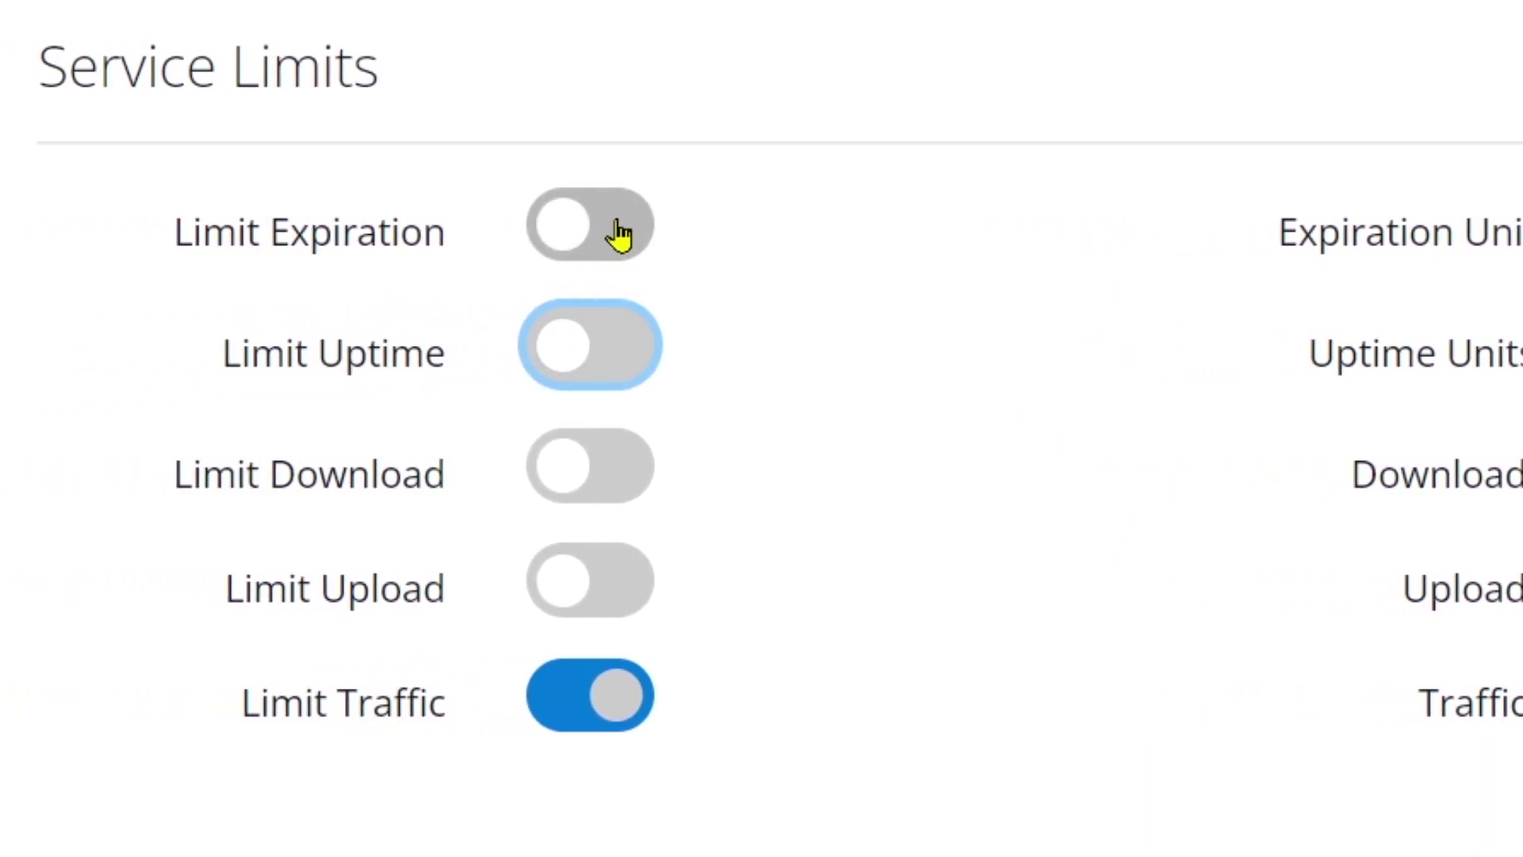
pyautogui.click(619, 233)
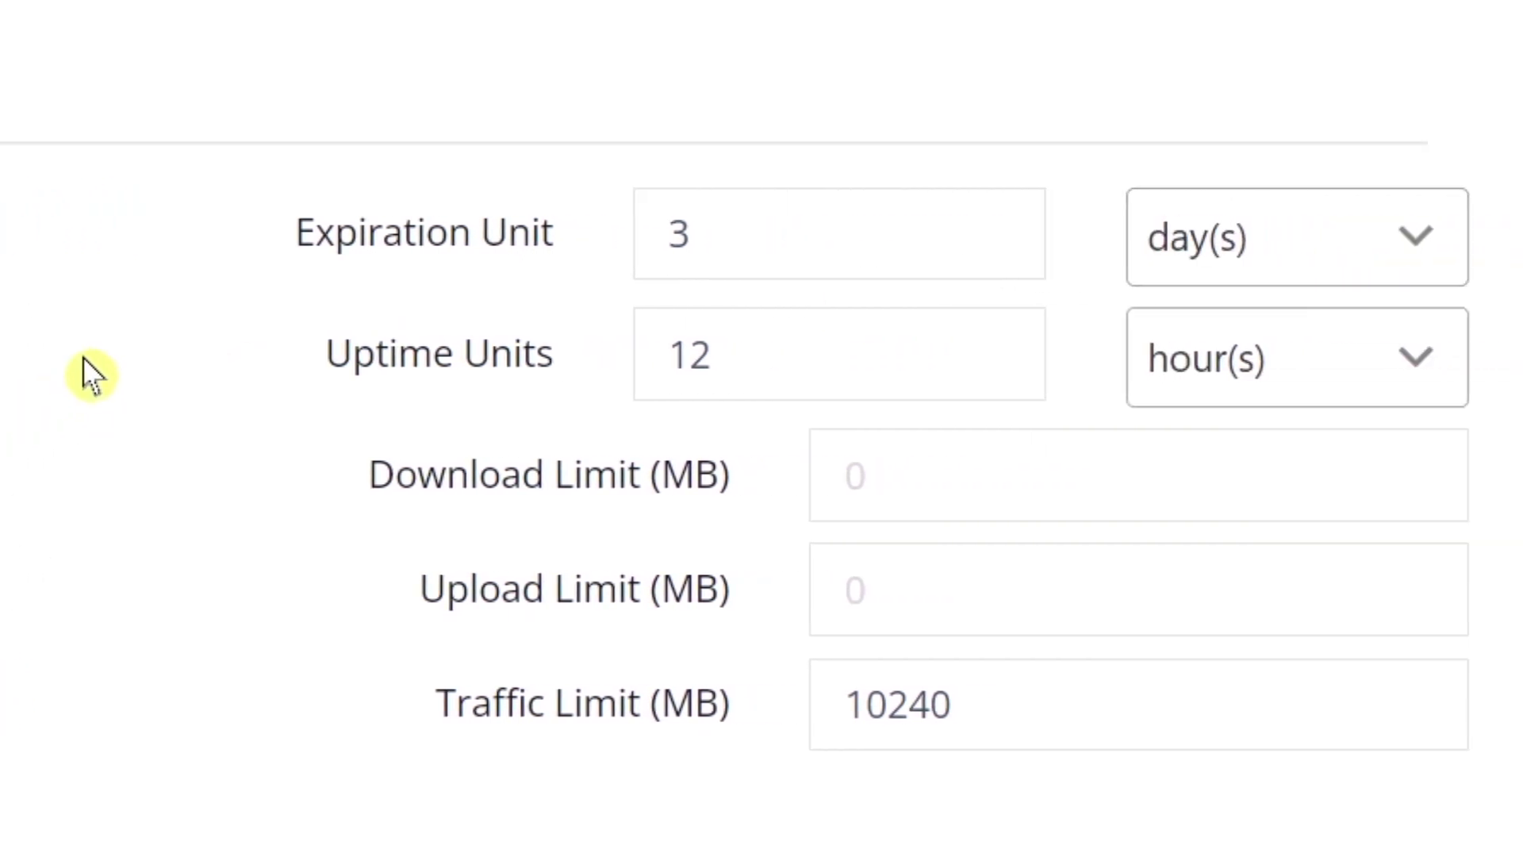
# Step: Review the profile's basic information and limits, and submit the new profile
pyautogui.scroll(-5, 82, 356)
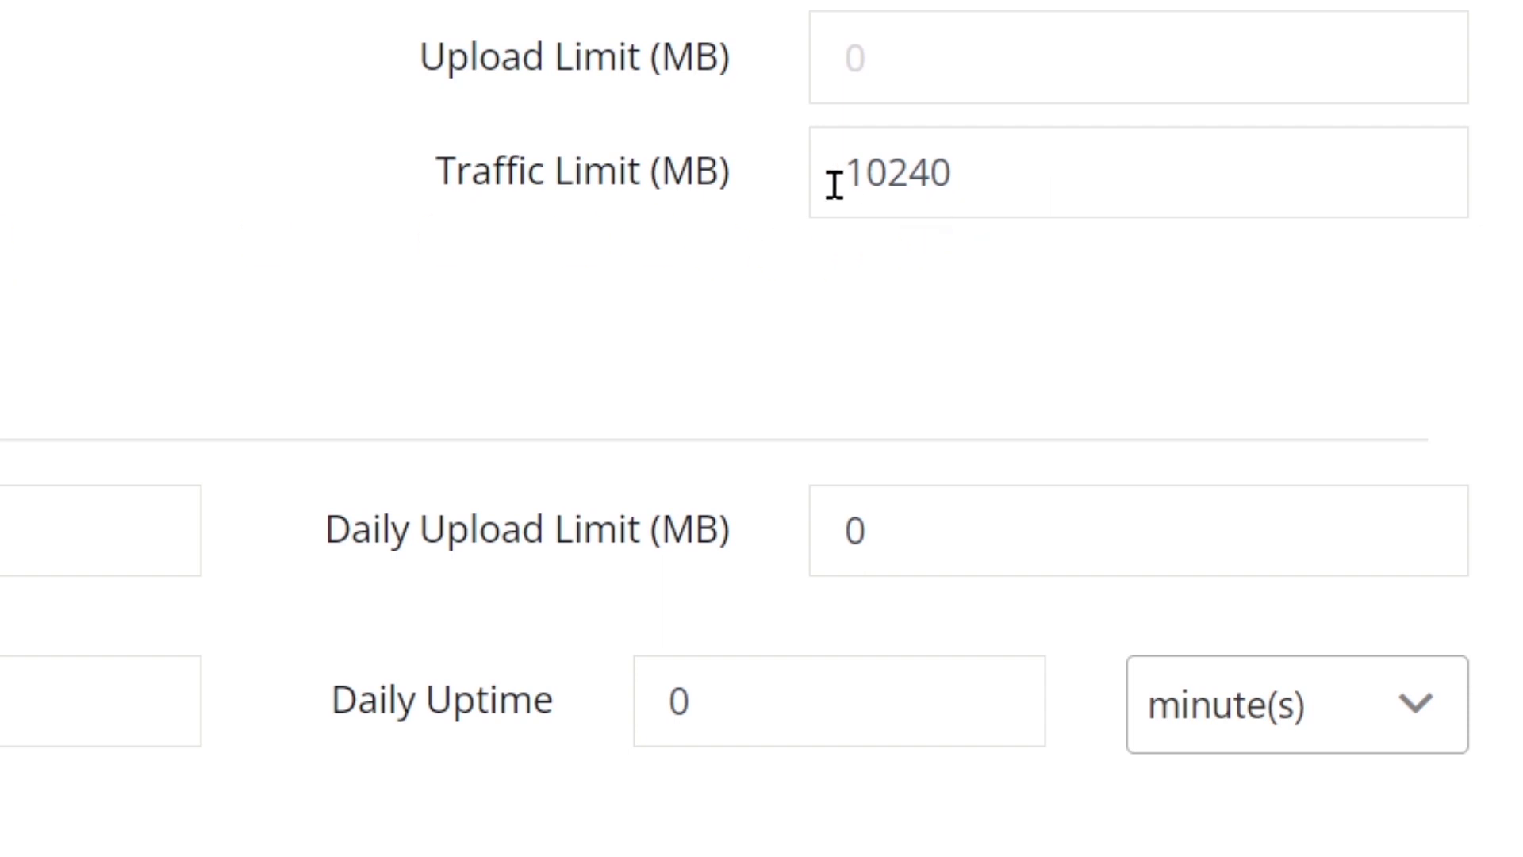
pyautogui.scroll(2, 843, 119)
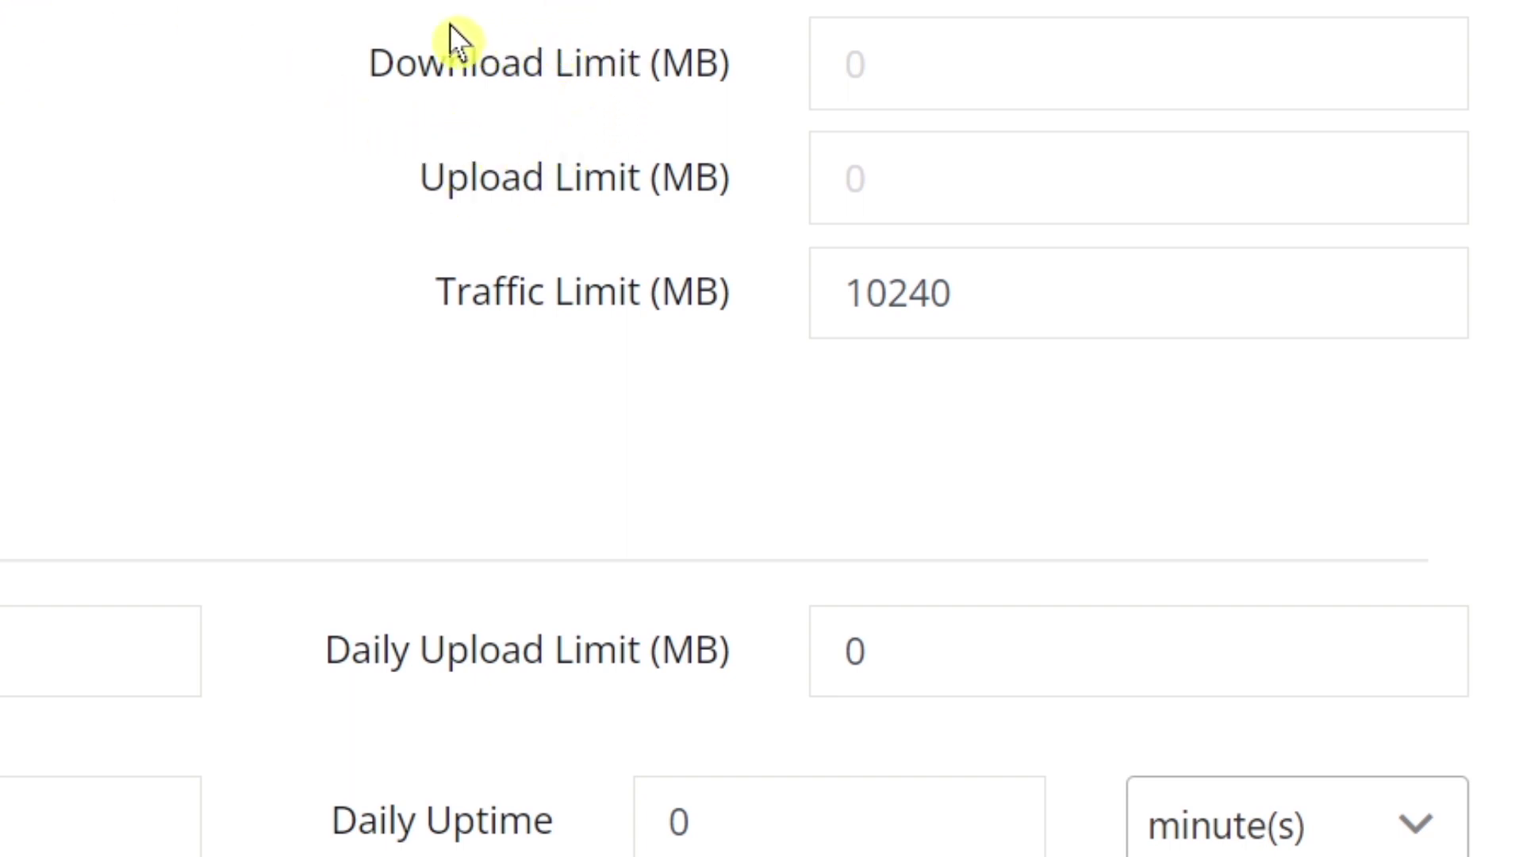
pyautogui.scroll(5, 374, 39)
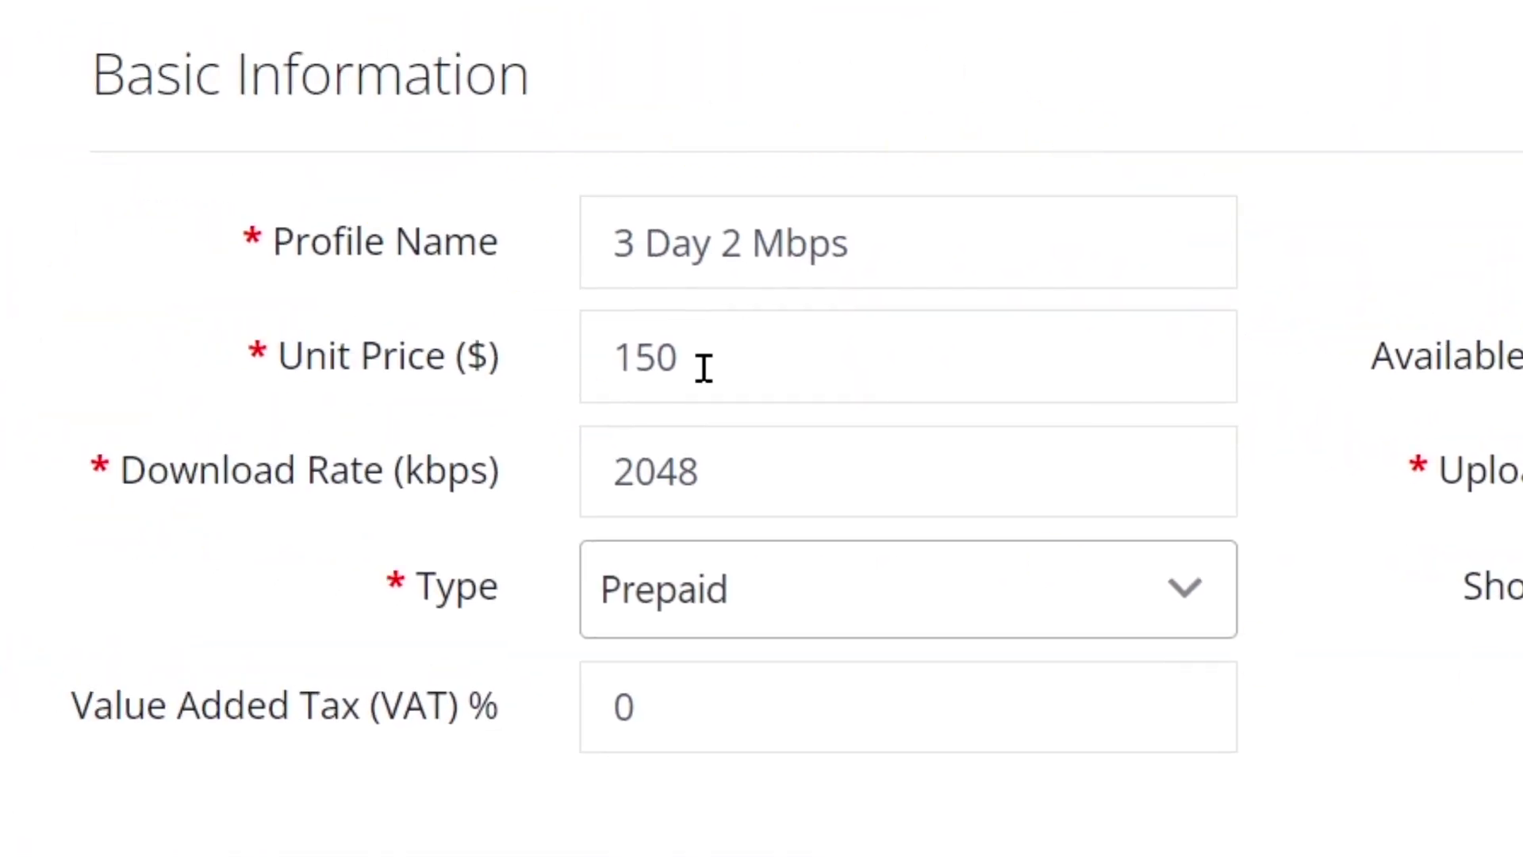
pyautogui.scroll(-5, 1454, 451)
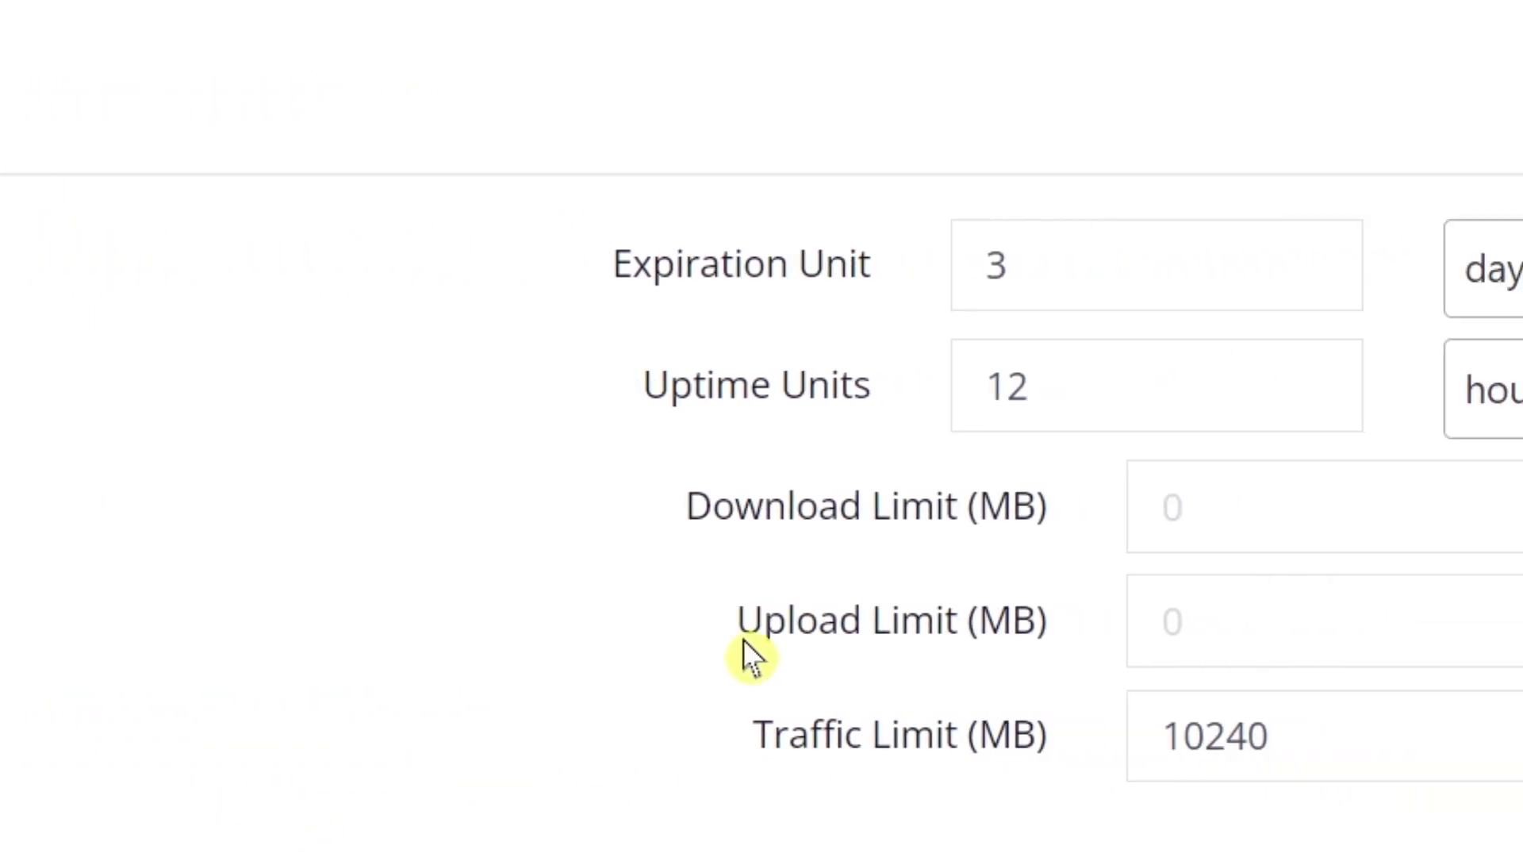
pyautogui.scroll(-10, 685, 589)
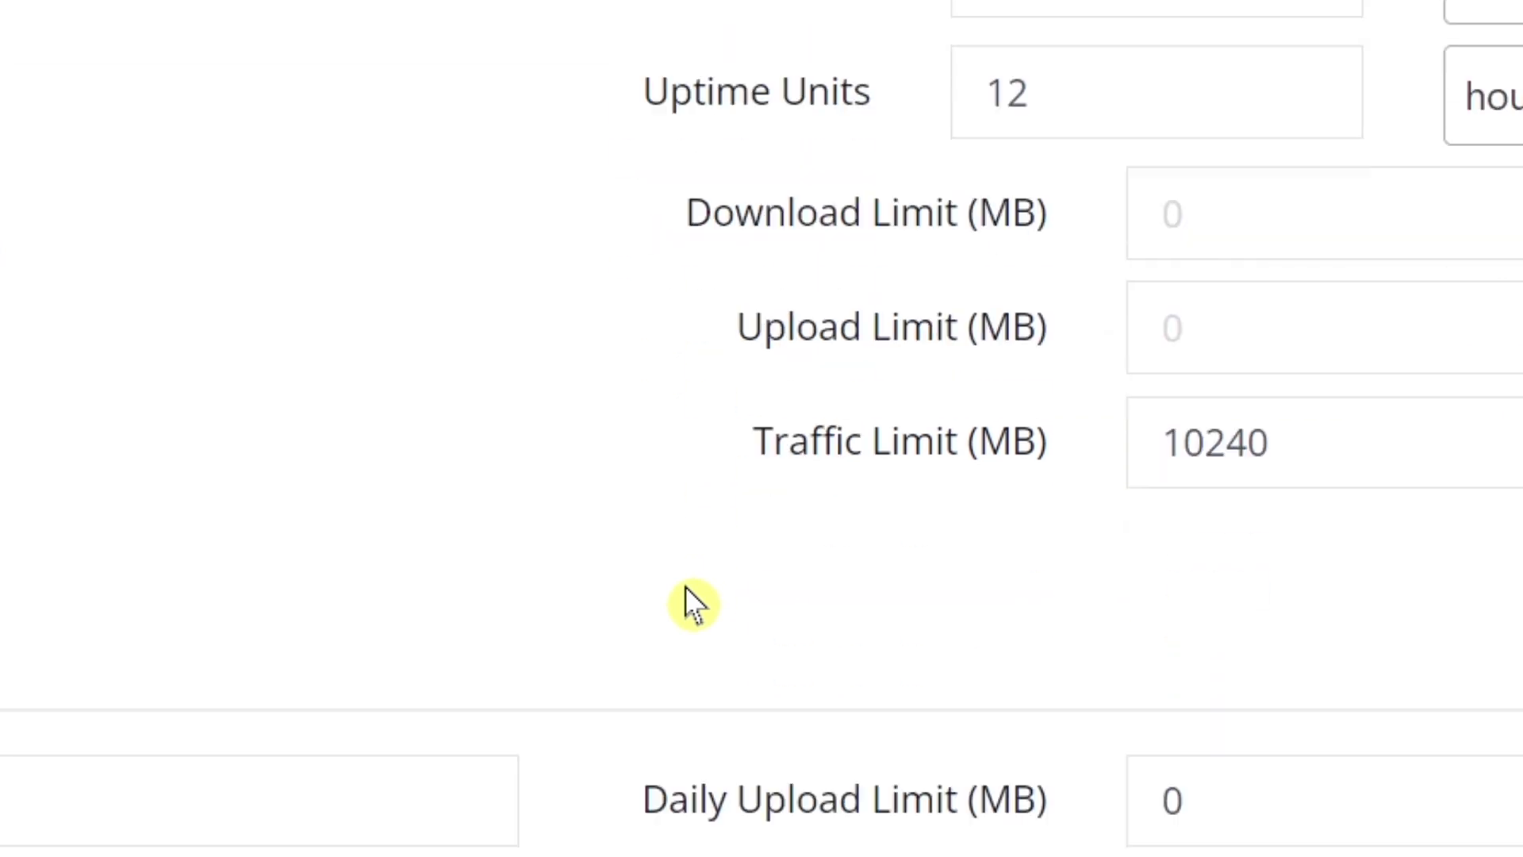
pyautogui.scroll(-10, 684, 585)
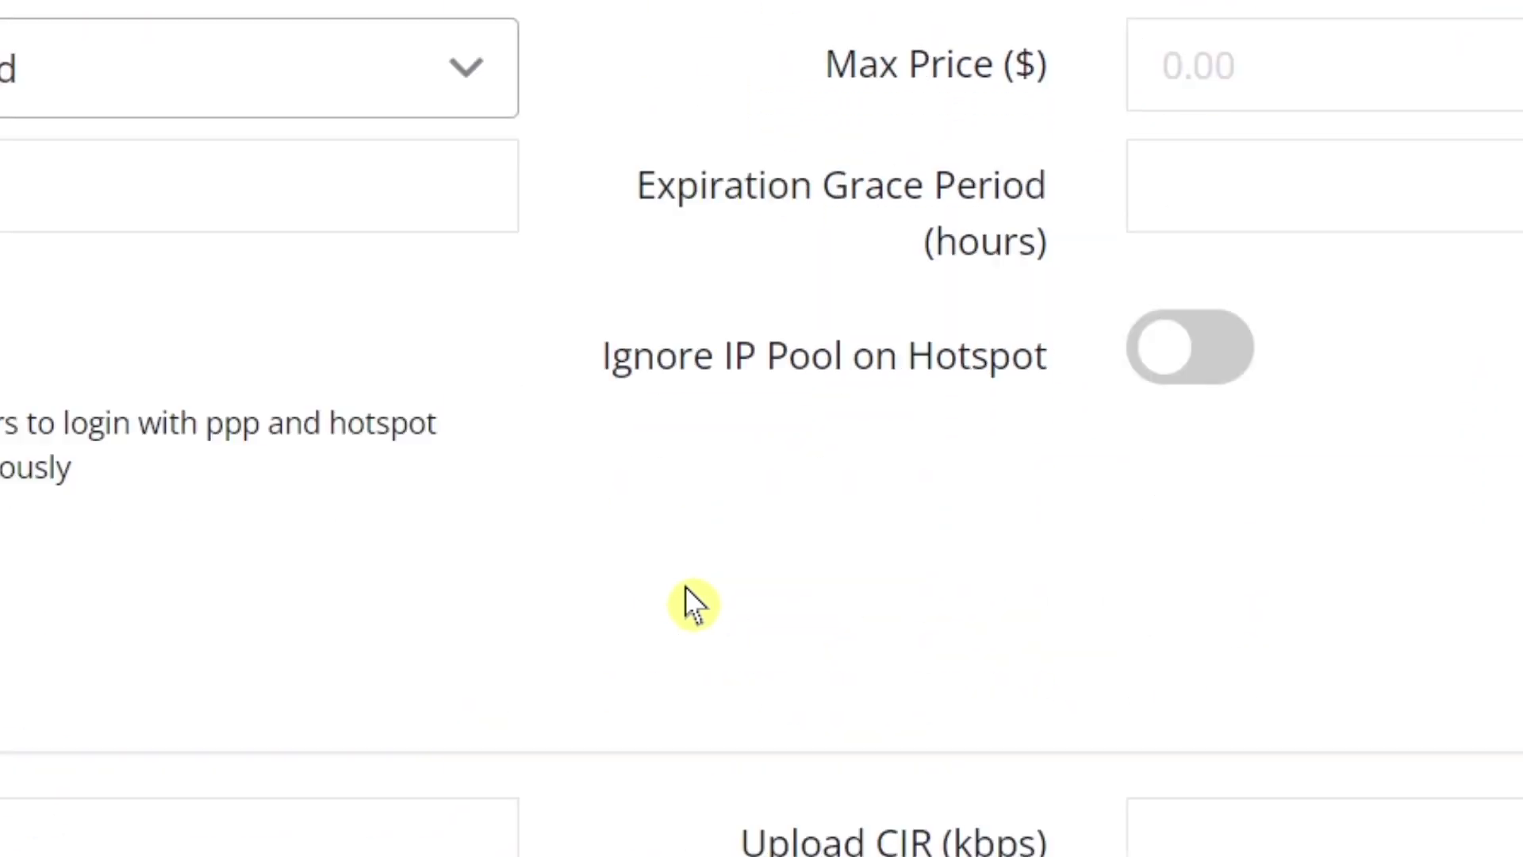
pyautogui.scroll(-5, 594, 530)
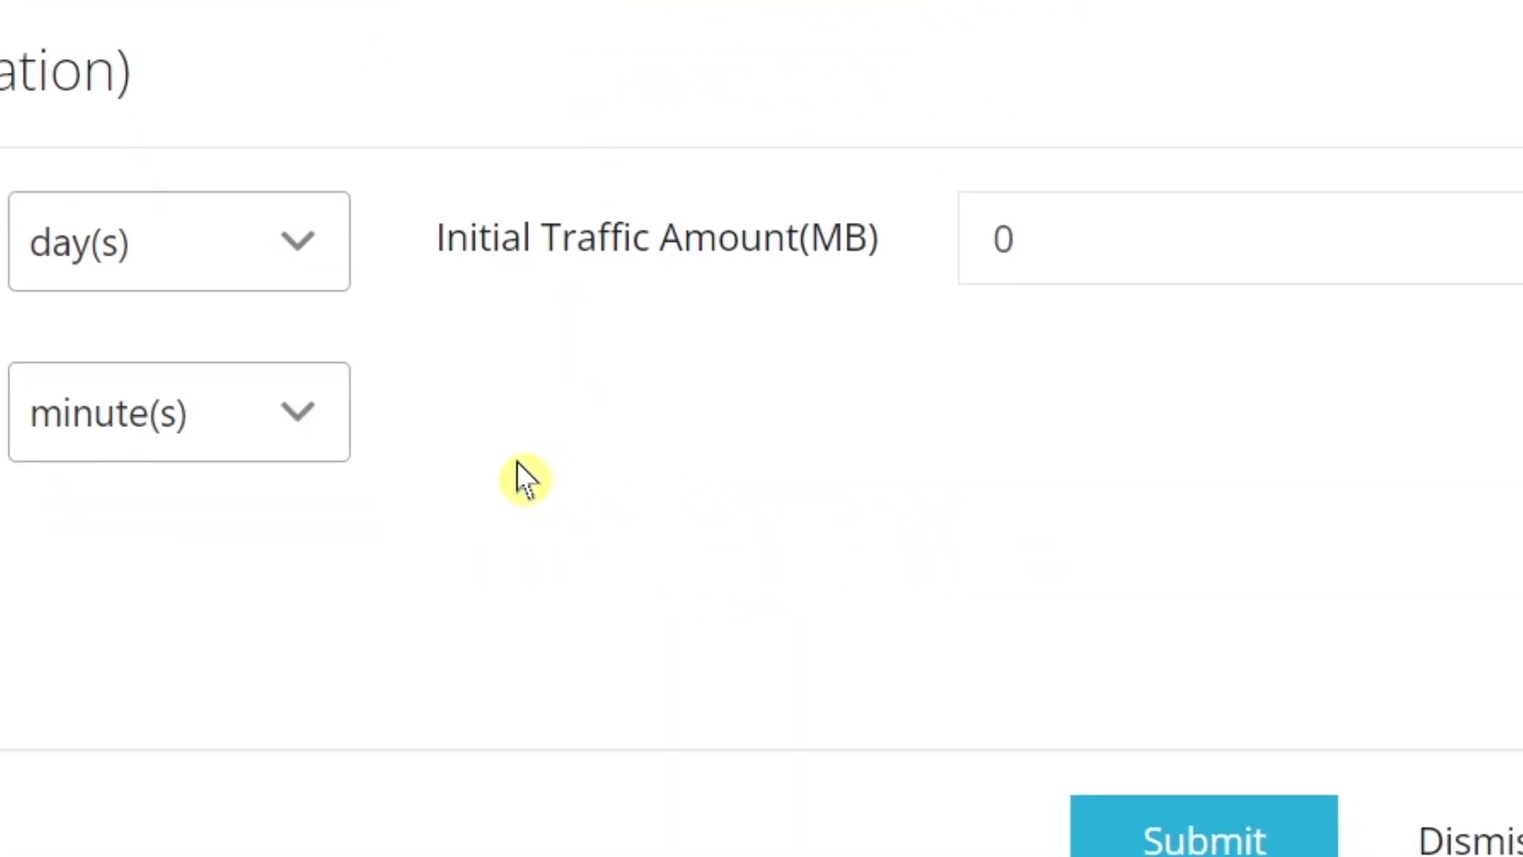
pyautogui.click(1031, 753)
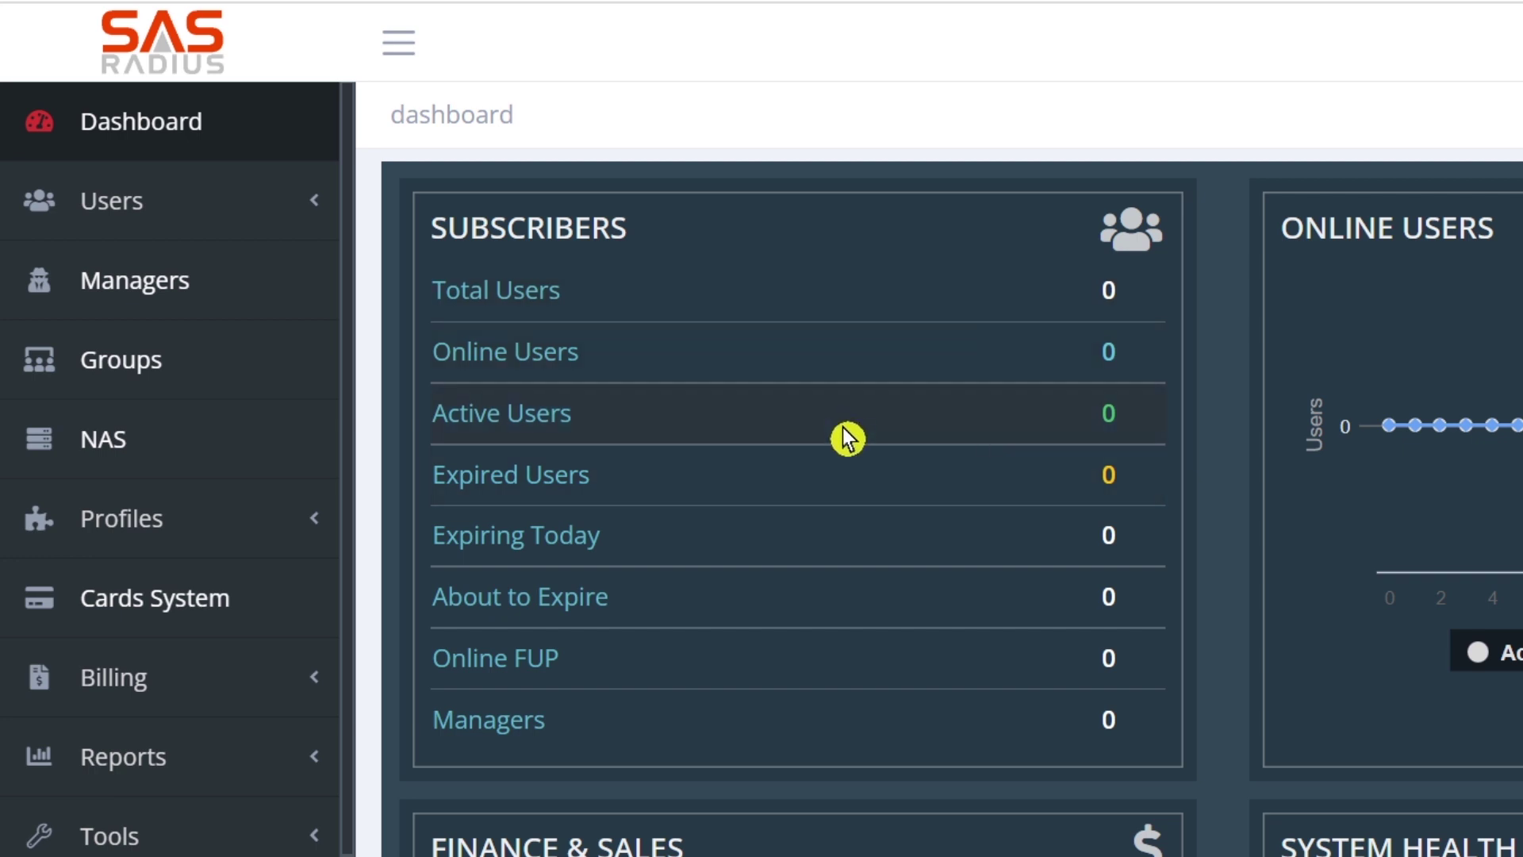
# Step: Open the Users section of the SAS Radius navigation
pyautogui.click(113, 207)
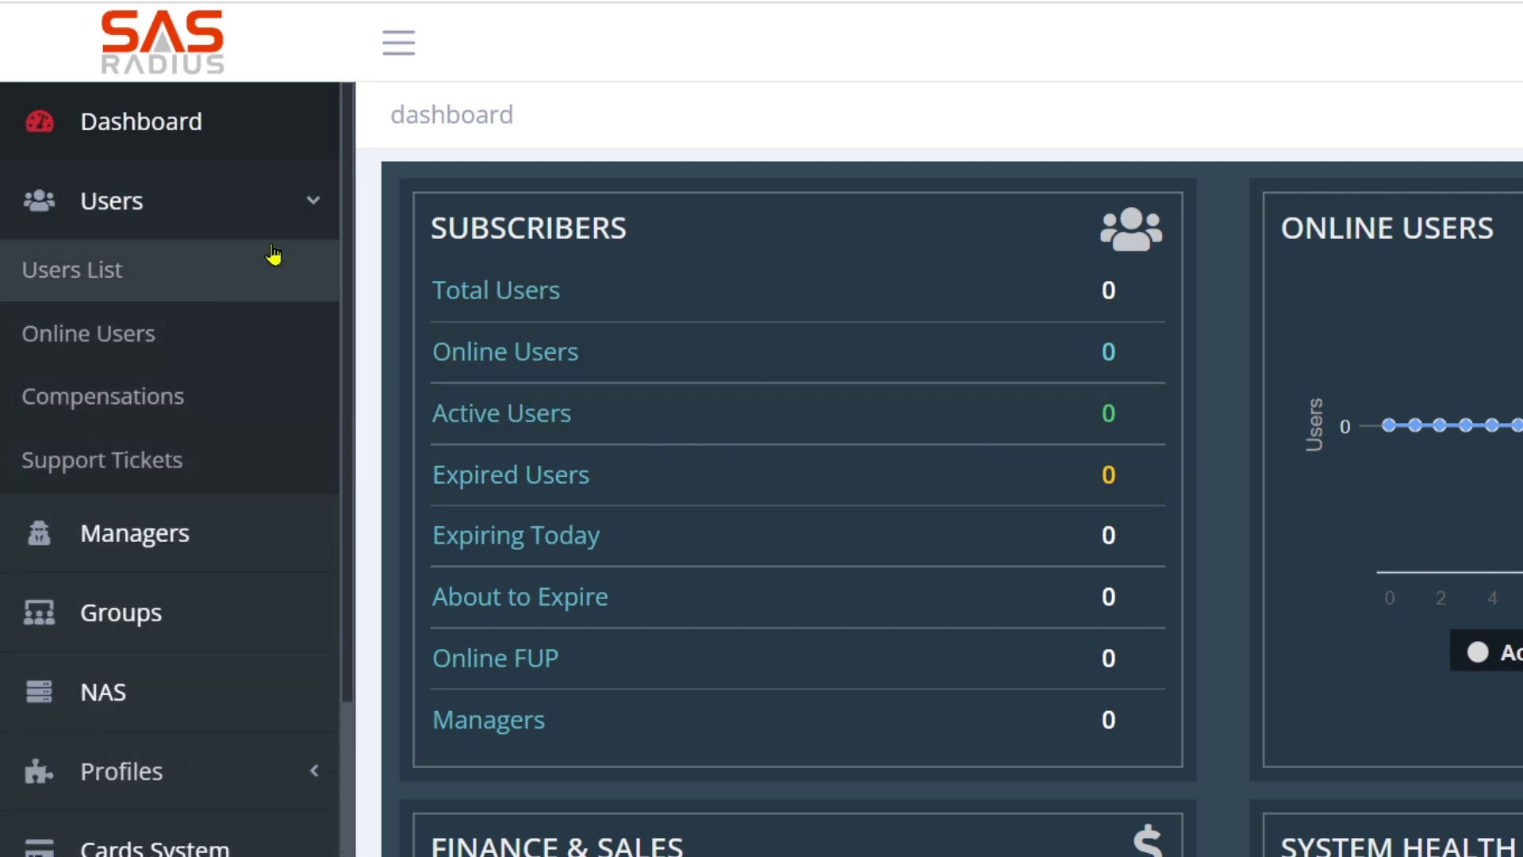